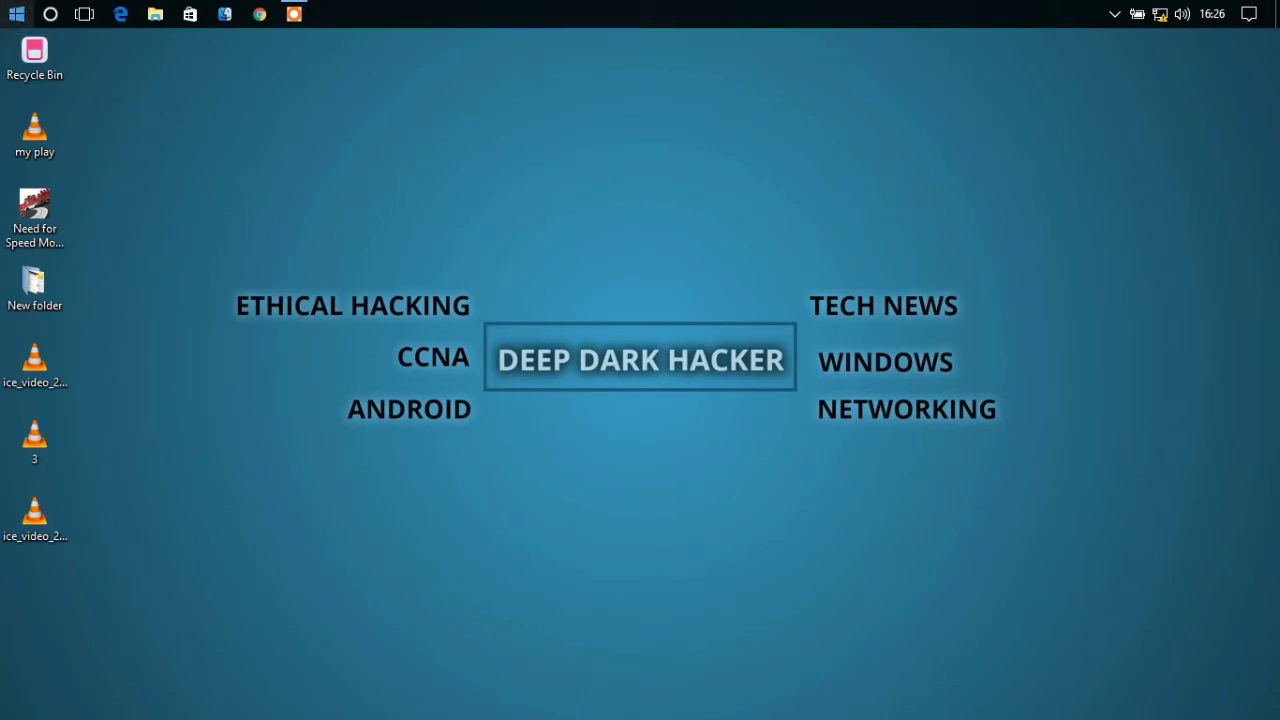
From the Start menu, open Manage for This PC to launch Computer Management
{"action": "left_click", "coordinate": [16, 14]}
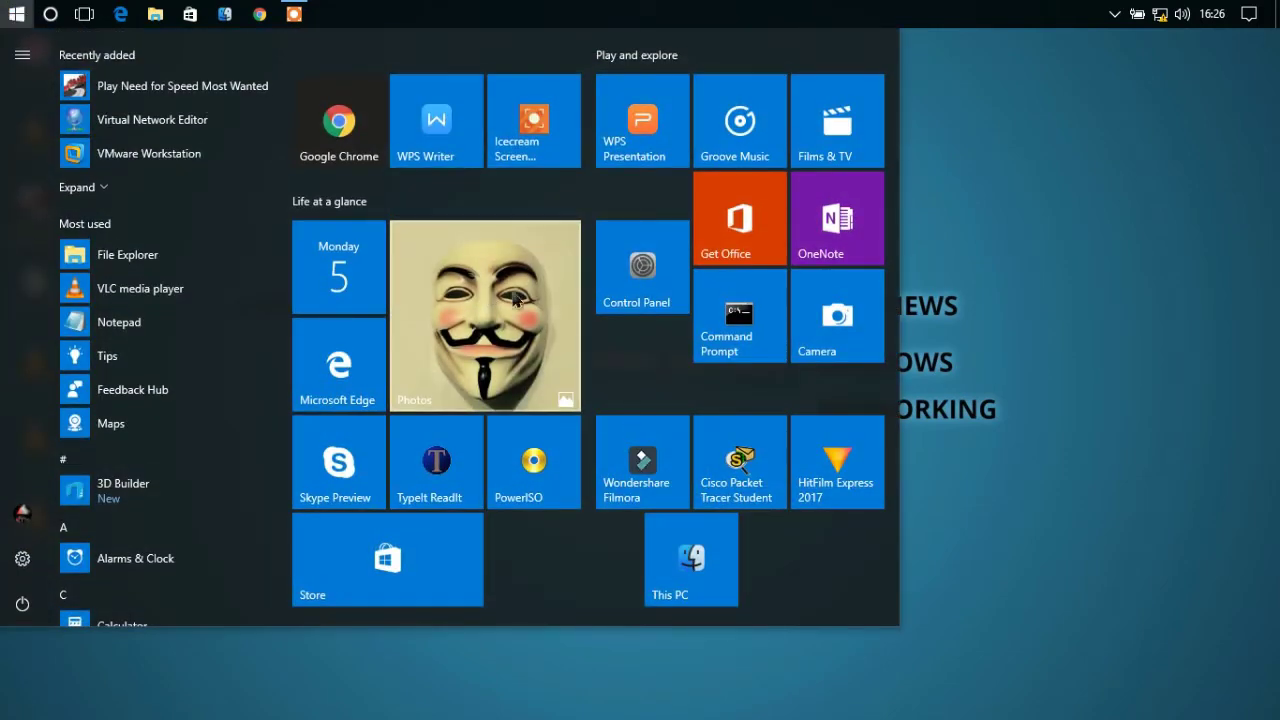
{"action": "right_click", "coordinate": [707, 550]}
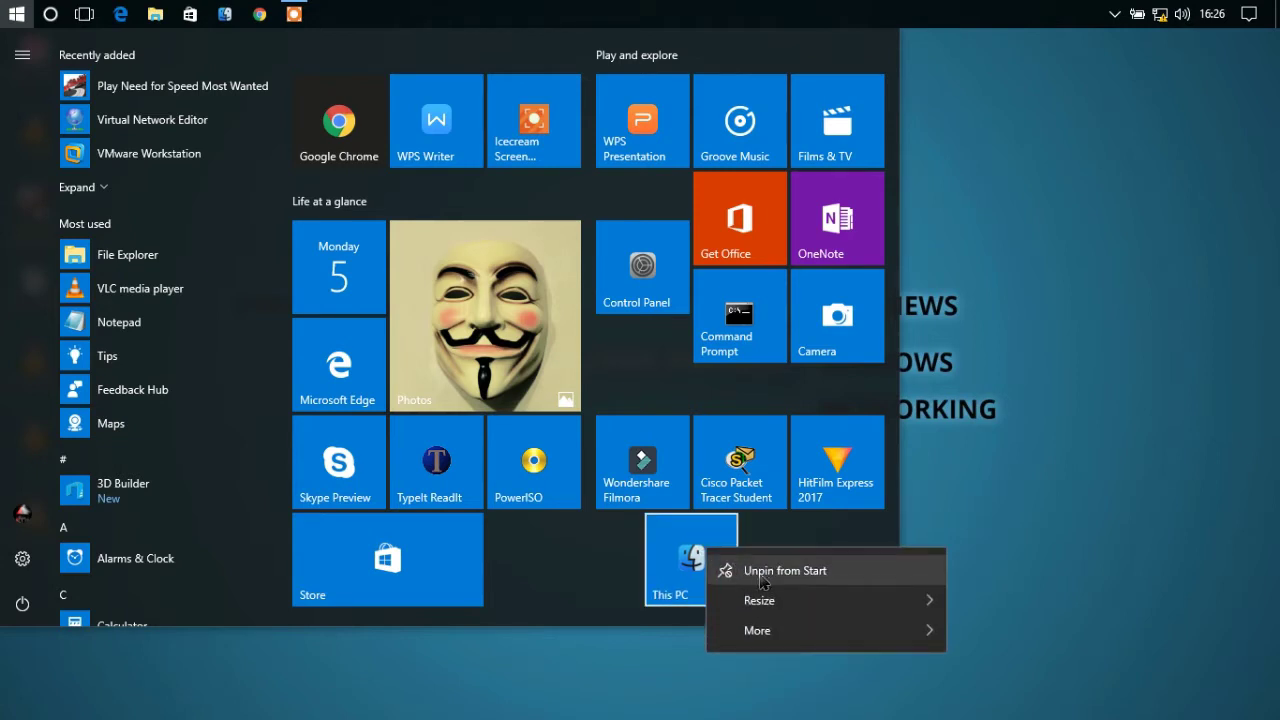
{"action": "mouse_move", "coordinate": [757, 630]}
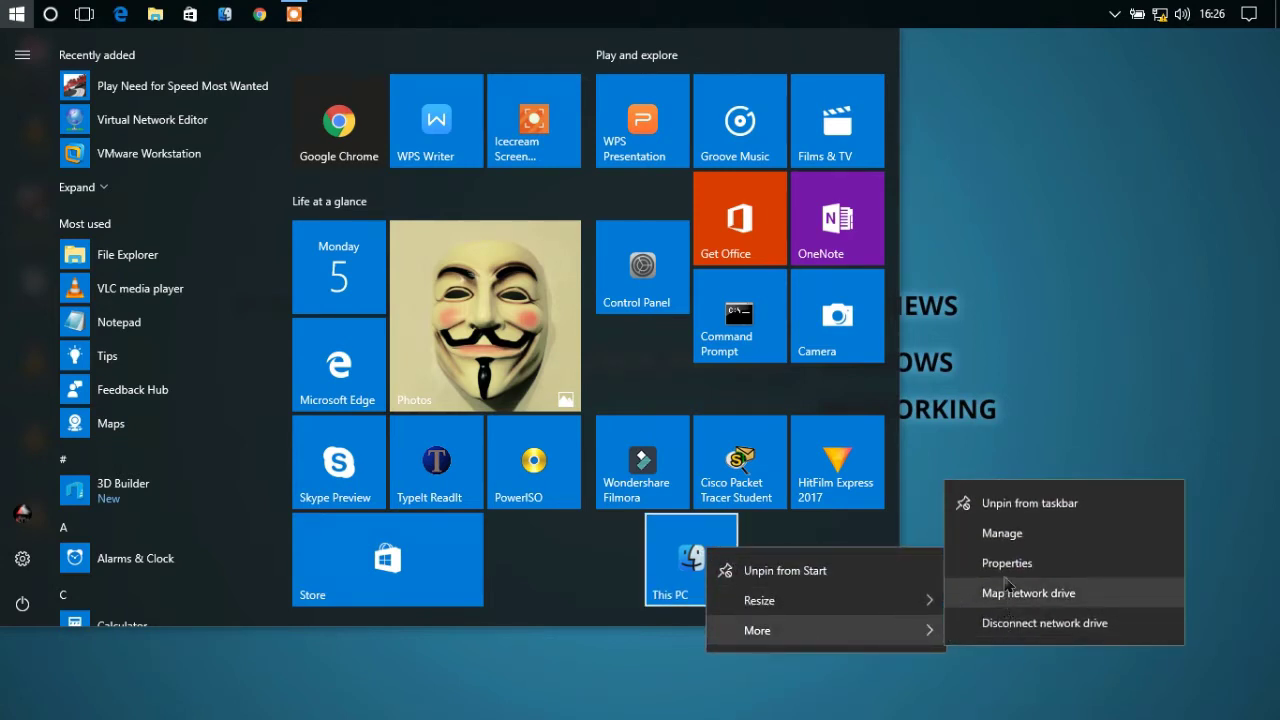
{"action": "left_click", "coordinate": [1005, 540]}
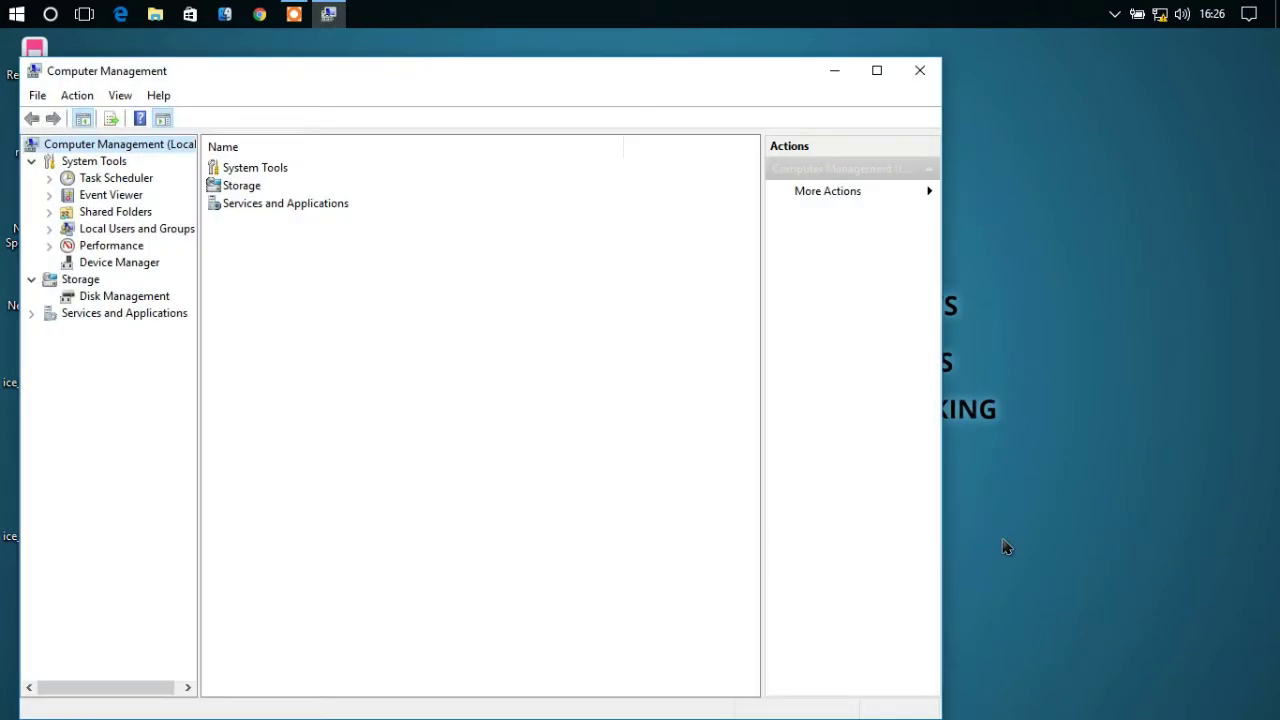
Maximize Computer Management and show Storage > Disk Management with Disk 0's C:, D:, F: volumes
{"action": "left_click", "coordinate": [877, 70]}
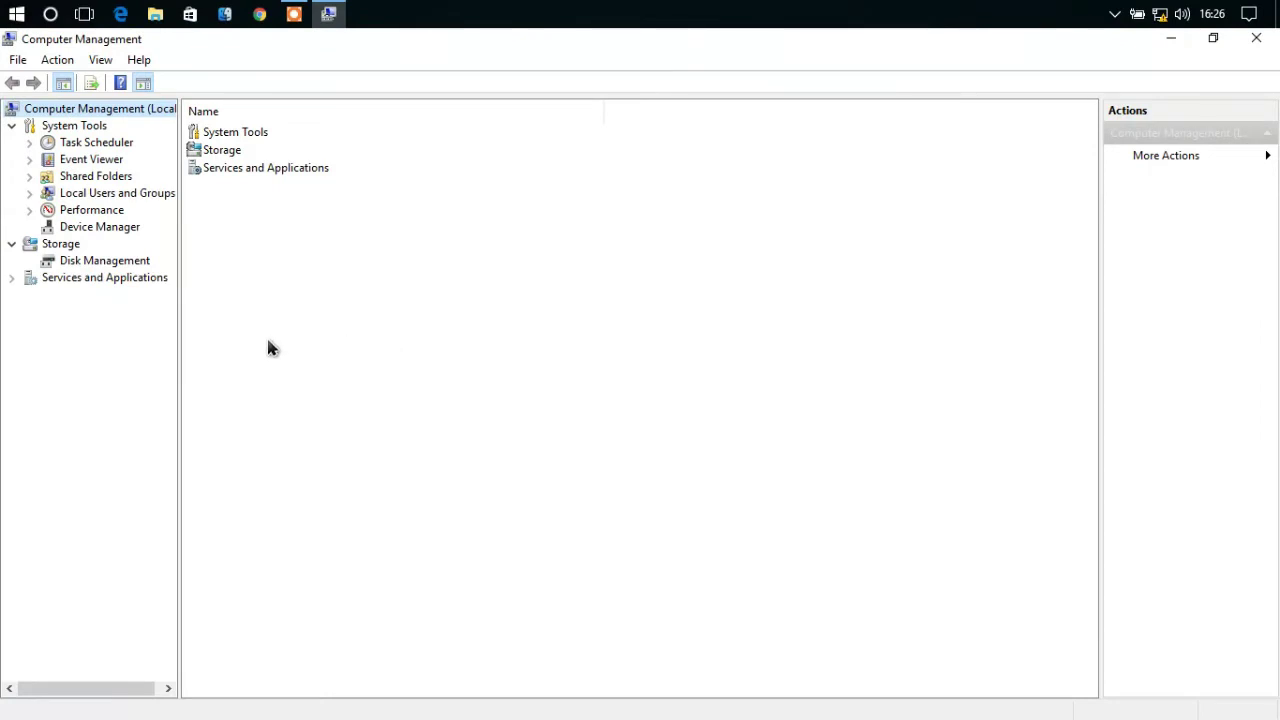
{"action": "left_click", "coordinate": [106, 266]}
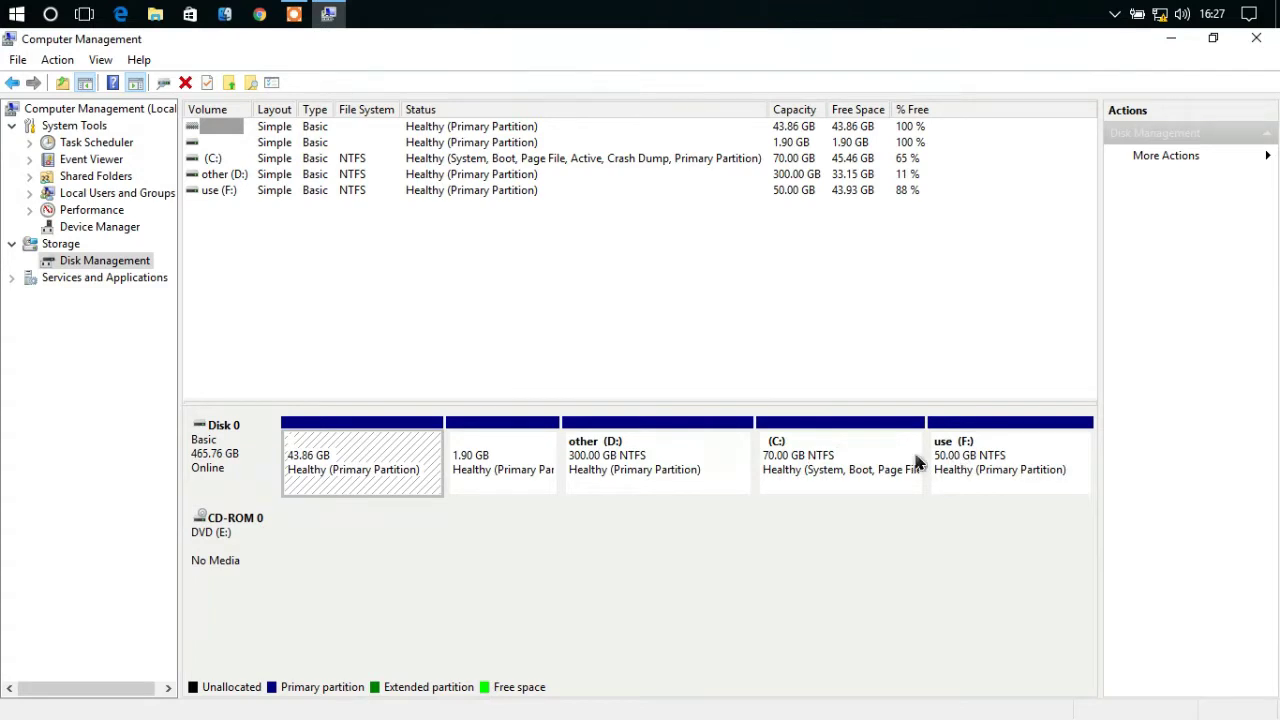
Close Computer Management and check This PC's System properties (i3, 2 GB, 64-bit), then close
{"action": "left_click", "coordinate": [1257, 39]}
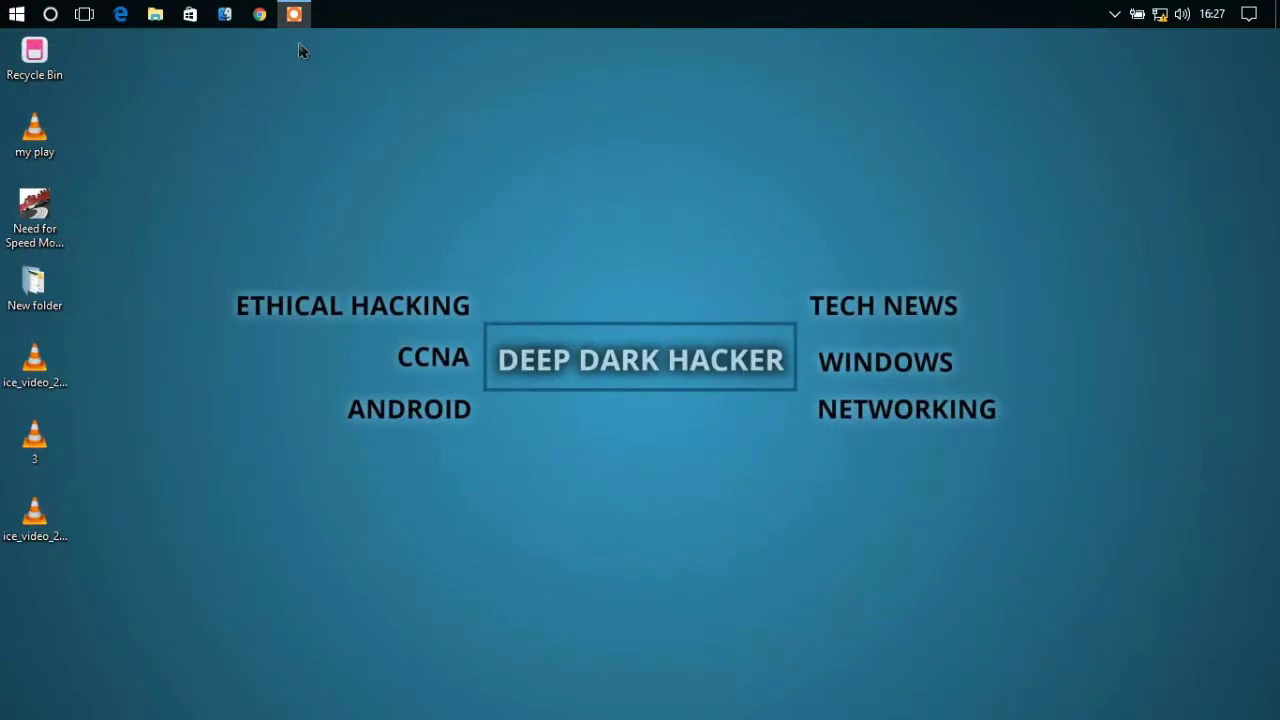
{"action": "left_click", "coordinate": [14, 14]}
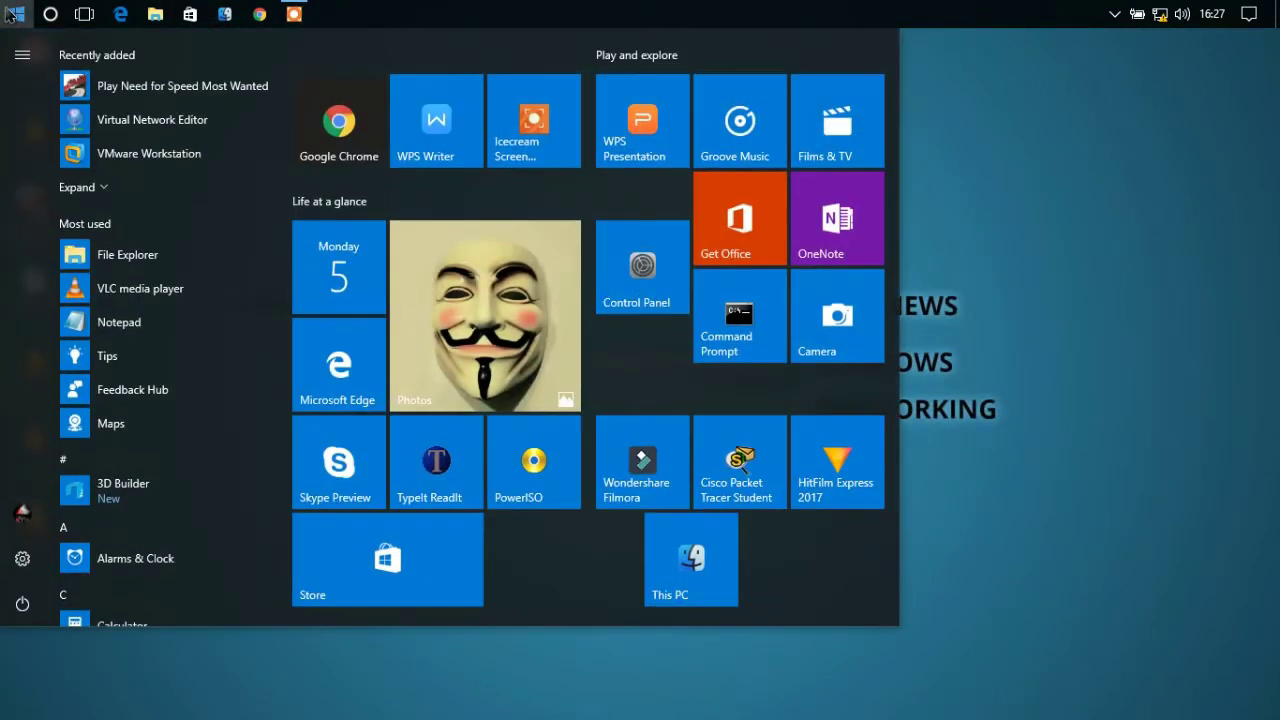
{"action": "left_click", "coordinate": [680, 540]}
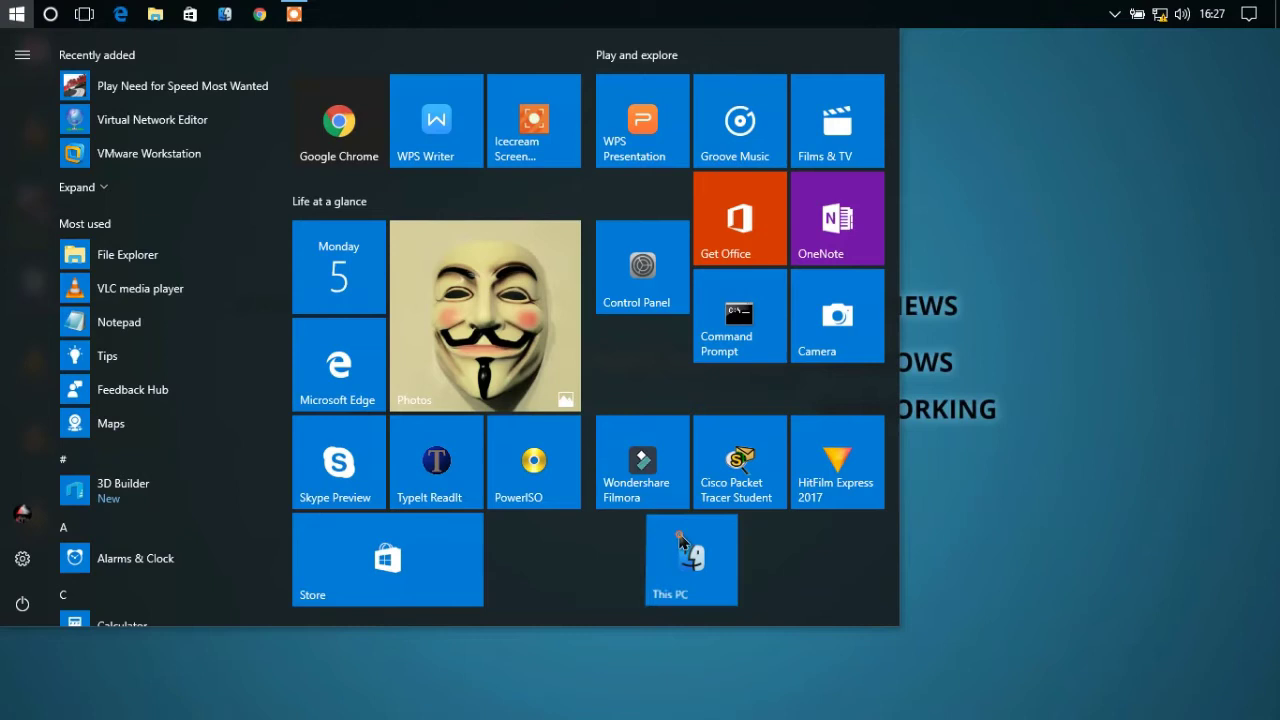
{"action": "right_click", "coordinate": [680, 540]}
{"action": "mouse_move", "coordinate": [800, 617]}
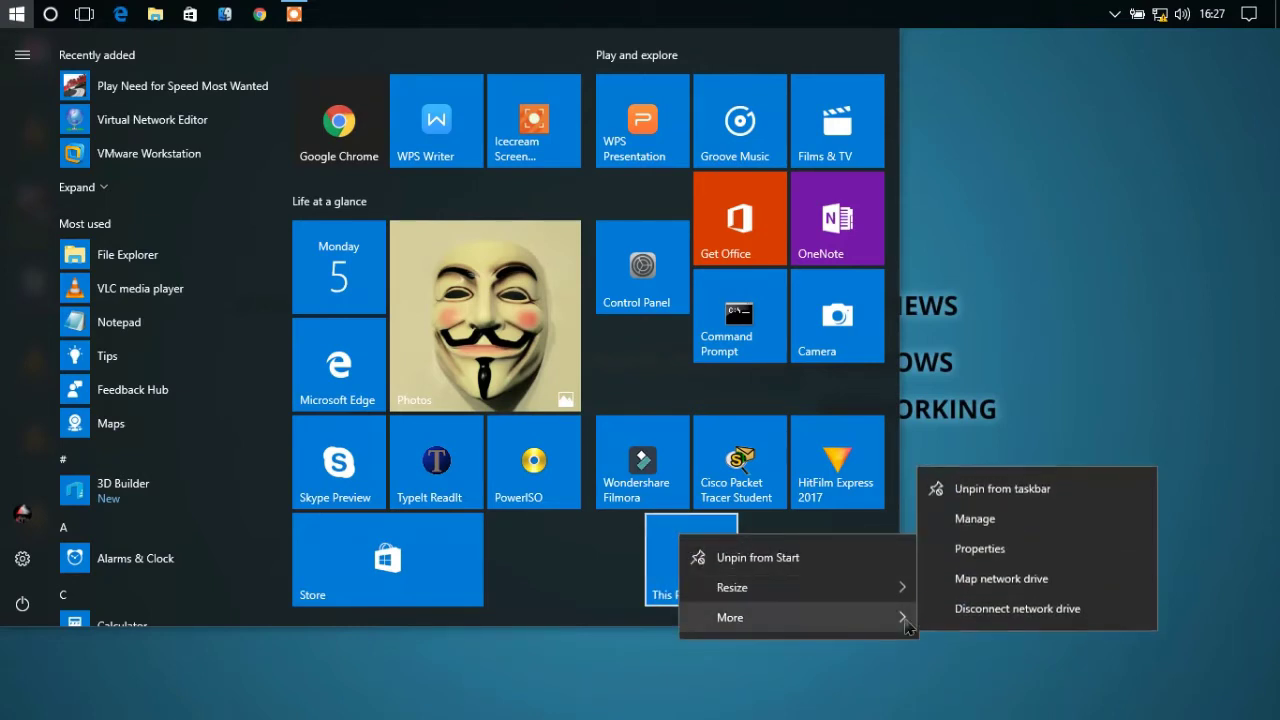
{"action": "left_click", "coordinate": [1008, 560]}
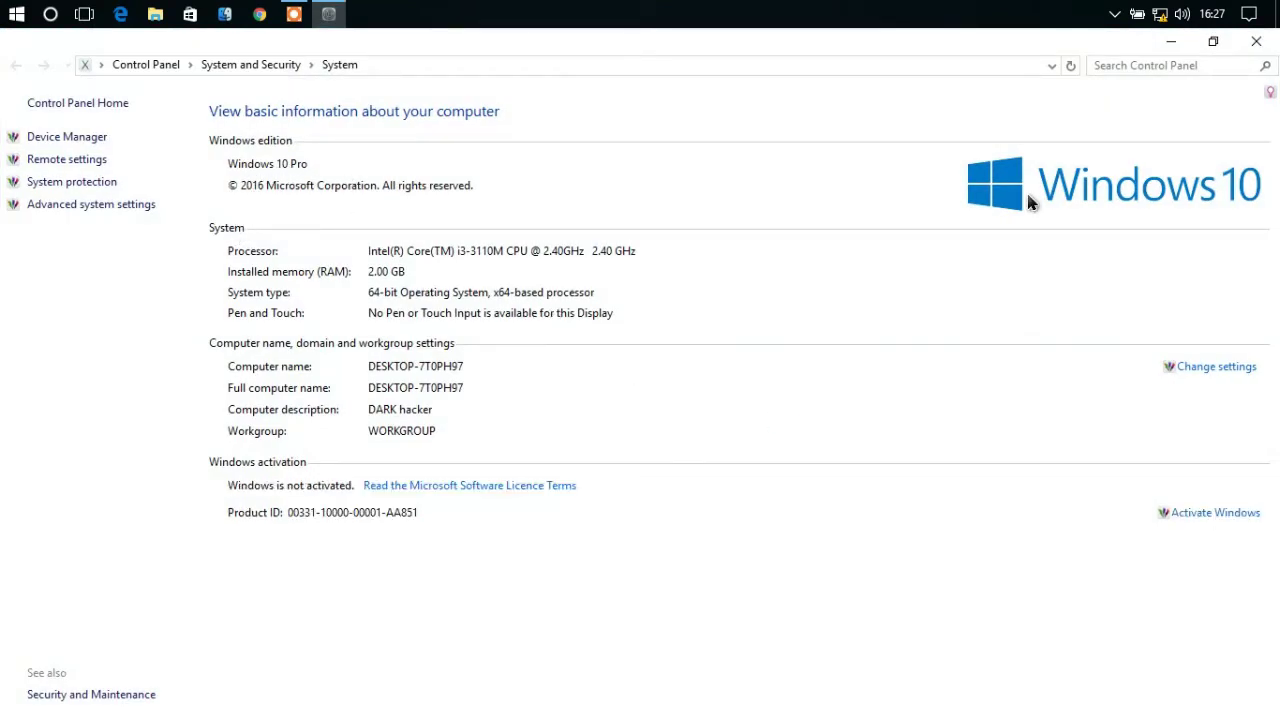
{"action": "left_click", "coordinate": [1256, 44]}
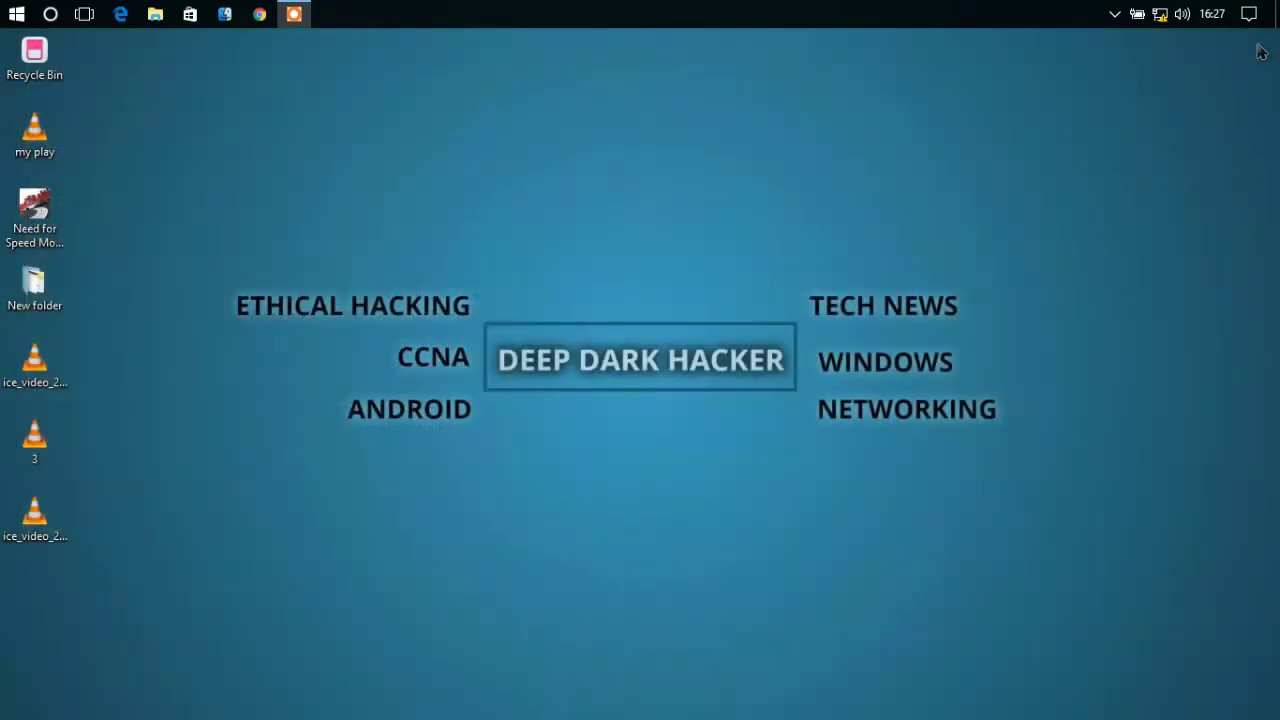
{"action": "left_click", "coordinate": [298, 14]}
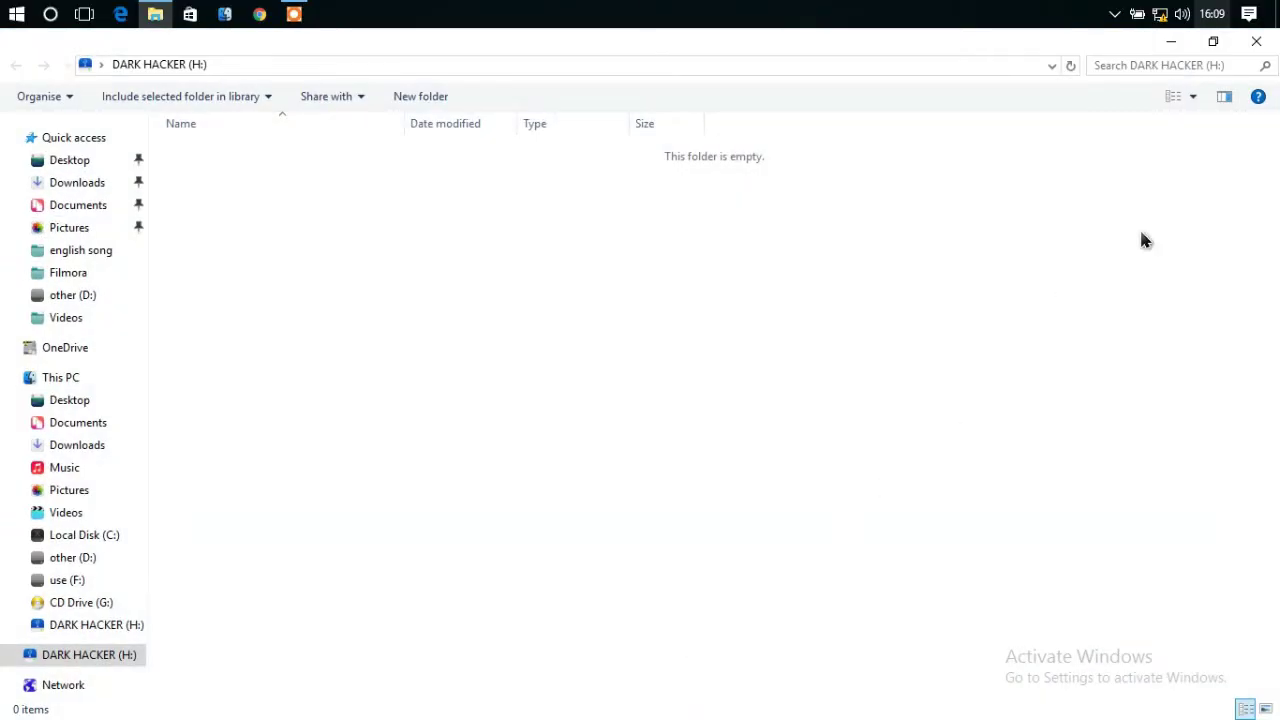
{"action": "left_click", "coordinate": [1258, 50]}
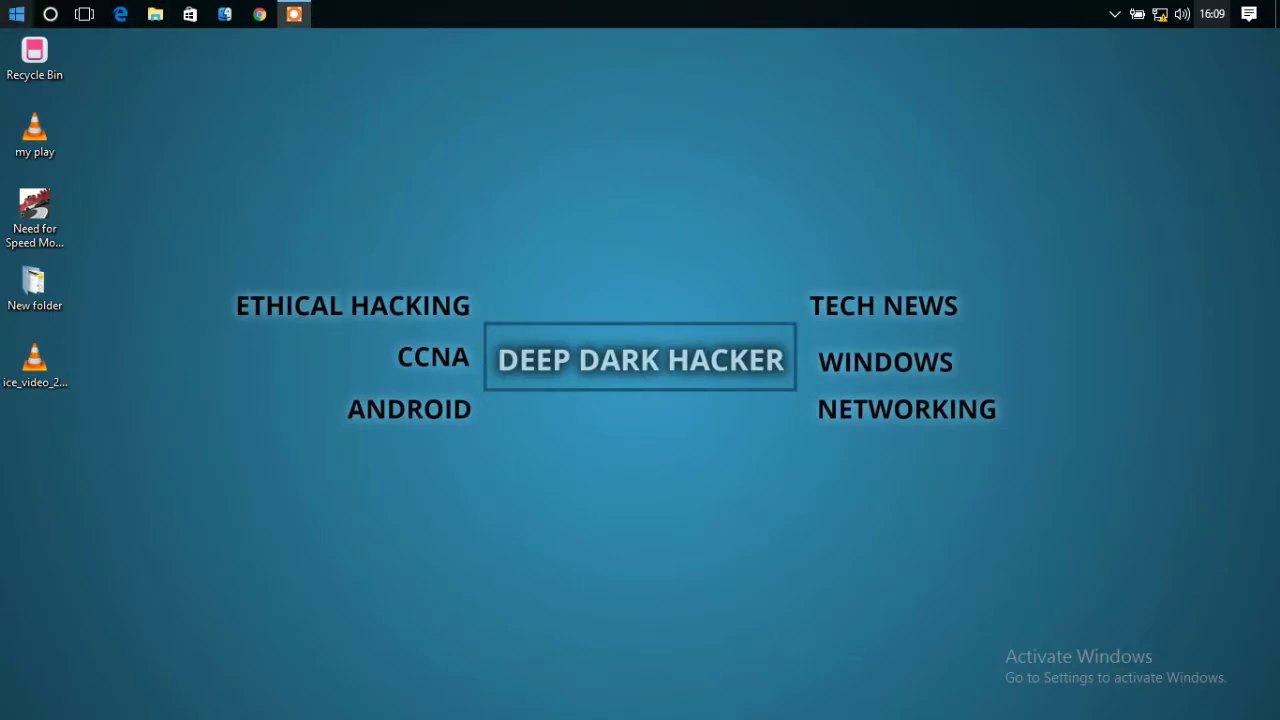
Launch PowerISO from the Start menu and continue with the unregistered trial
{"action": "left_click", "coordinate": [16, 14]}
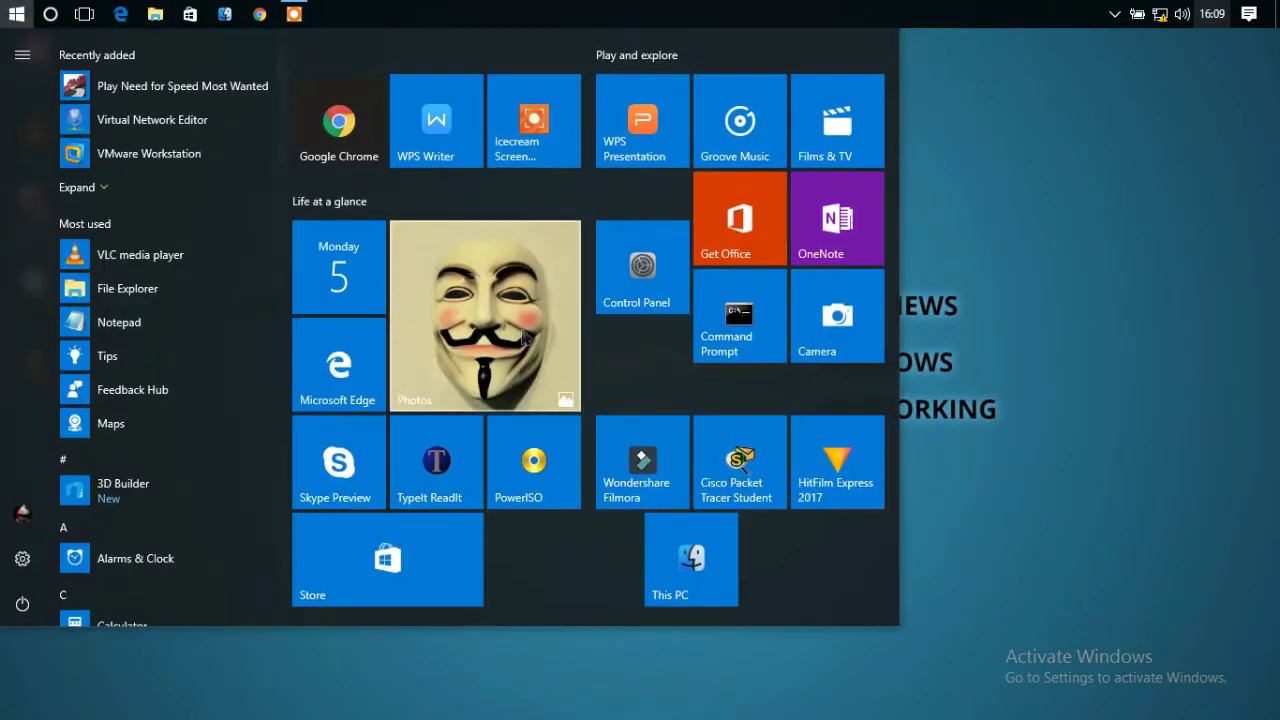
{"action": "left_click", "coordinate": [531, 471]}
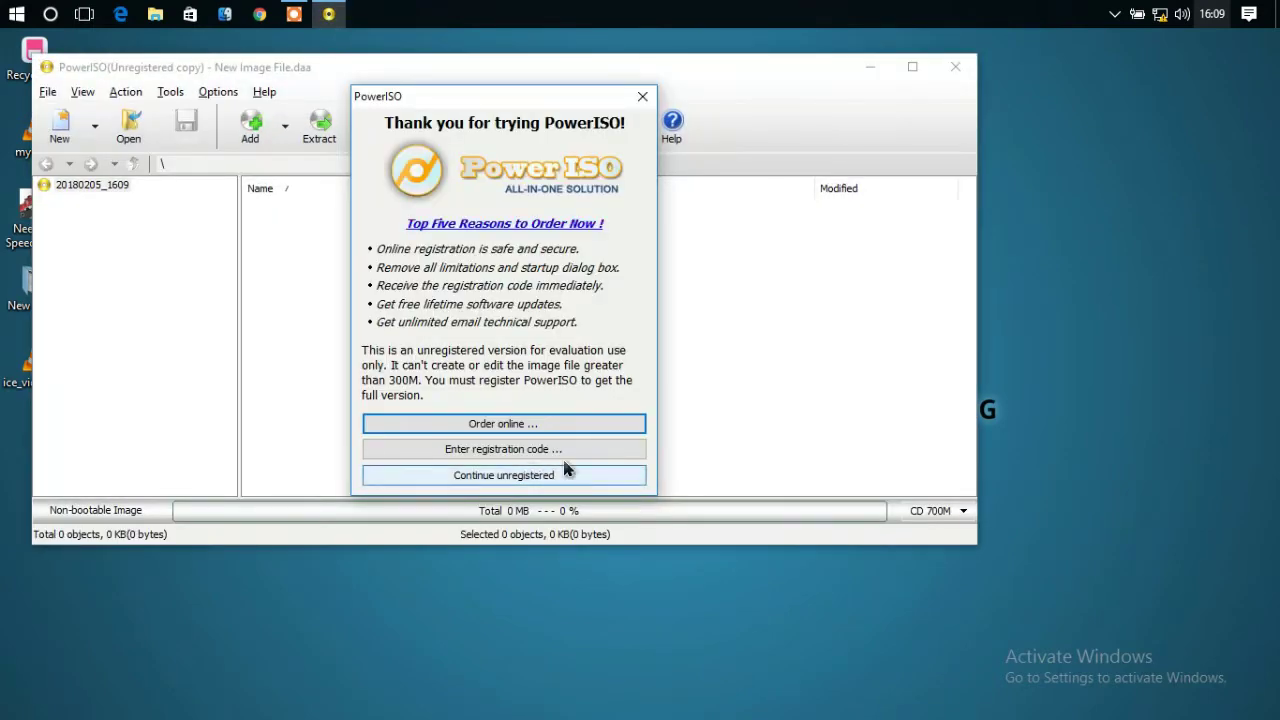
{"action": "left_click", "coordinate": [642, 96]}
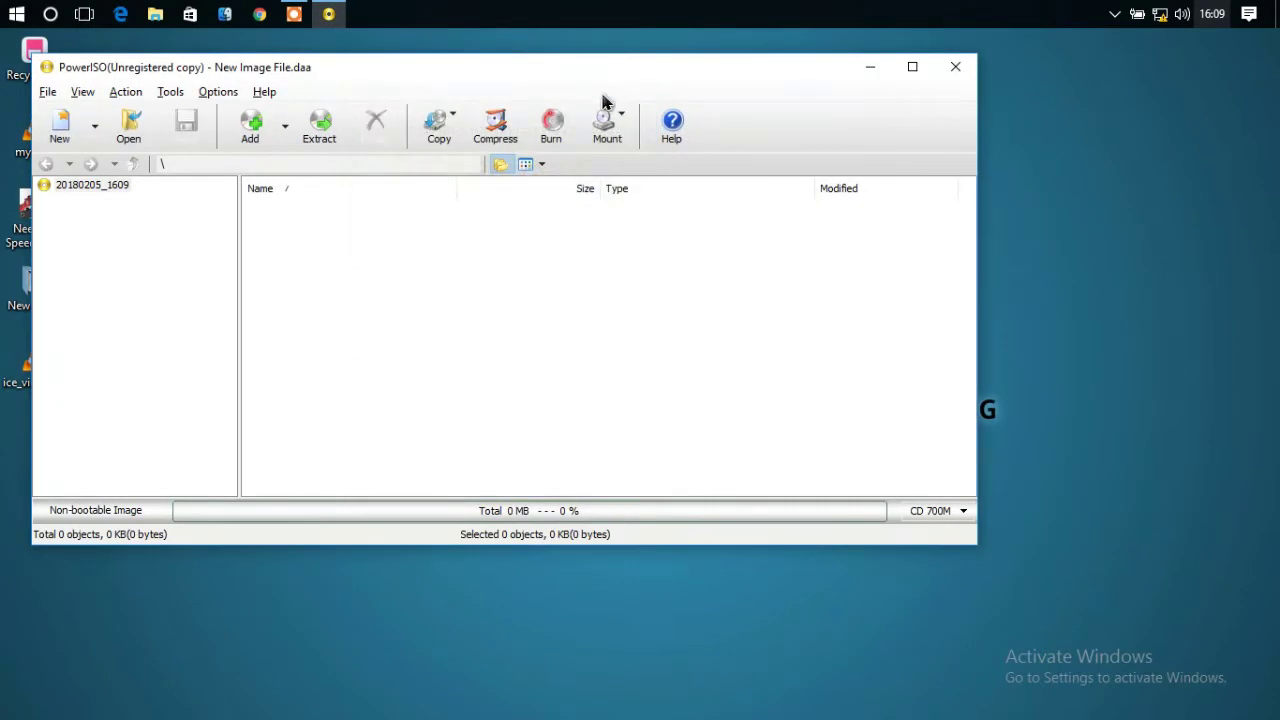
Open Create Bootable USB Drive as administrator and browse for the source image
{"action": "left_click", "coordinate": [168, 92]}
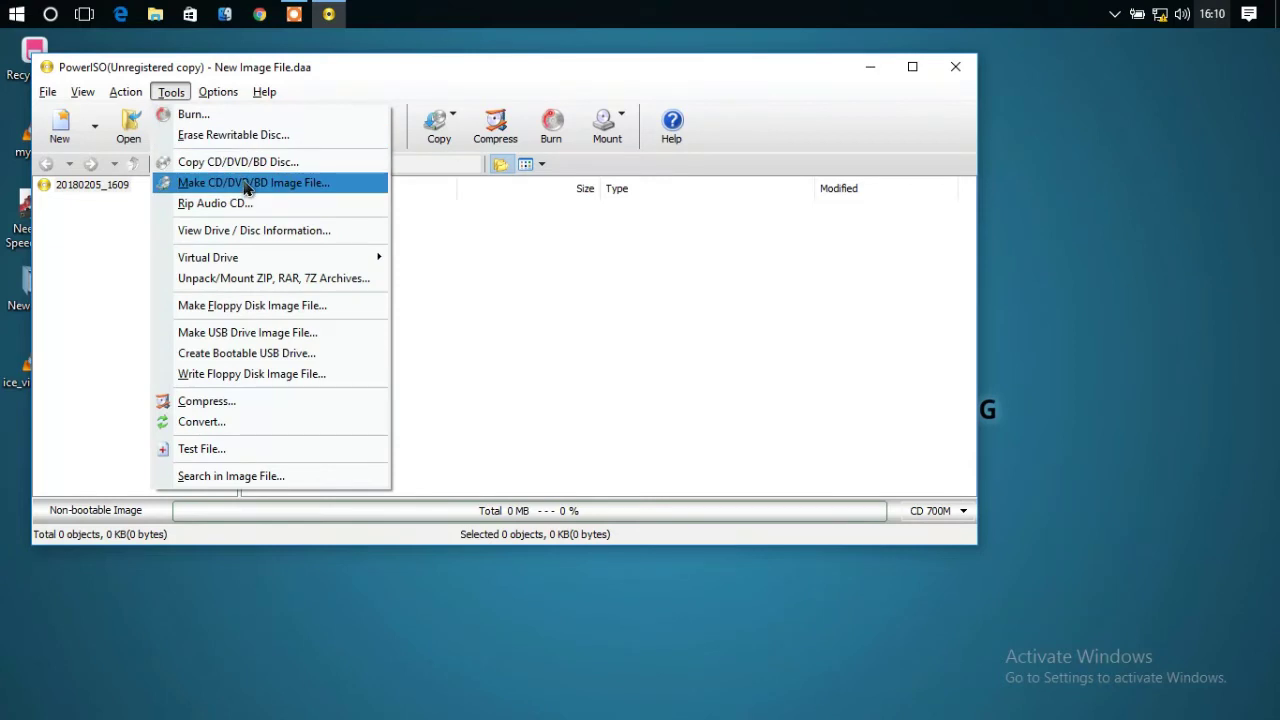
{"action": "left_click", "coordinate": [330, 355]}
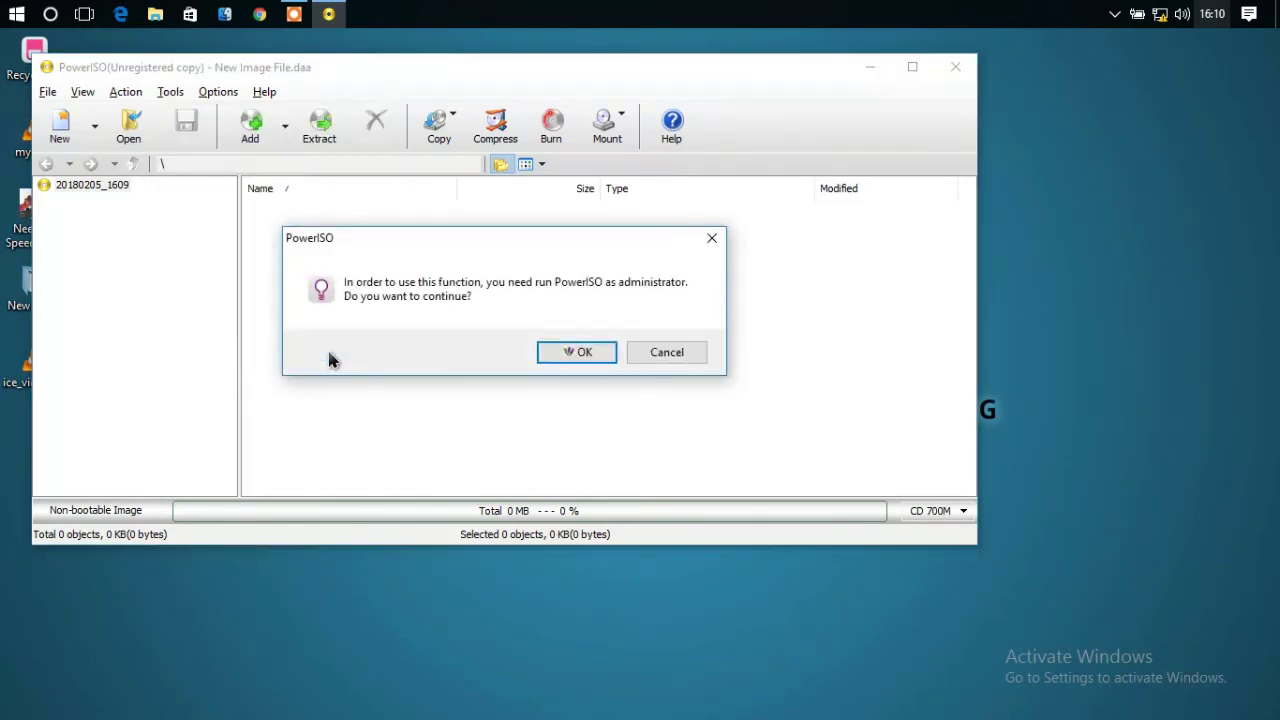
{"action": "left_click", "coordinate": [569, 358]}
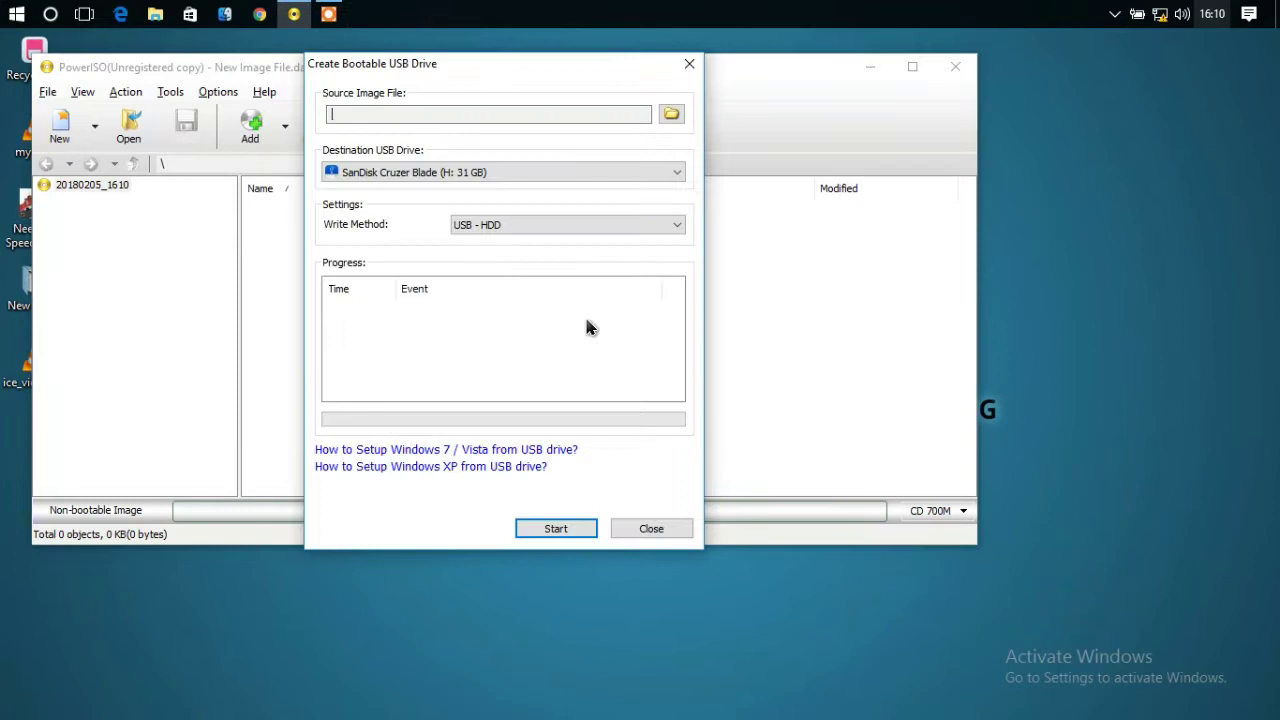
{"action": "left_click", "coordinate": [671, 111]}
Write kali-linux-2016.2-i386 (new).iso to the SanDisk USB, confirming overwrite and the success message
{"action": "left_click", "coordinate": [571, 266]}
{"action": "left_click", "coordinate": [778, 495]}
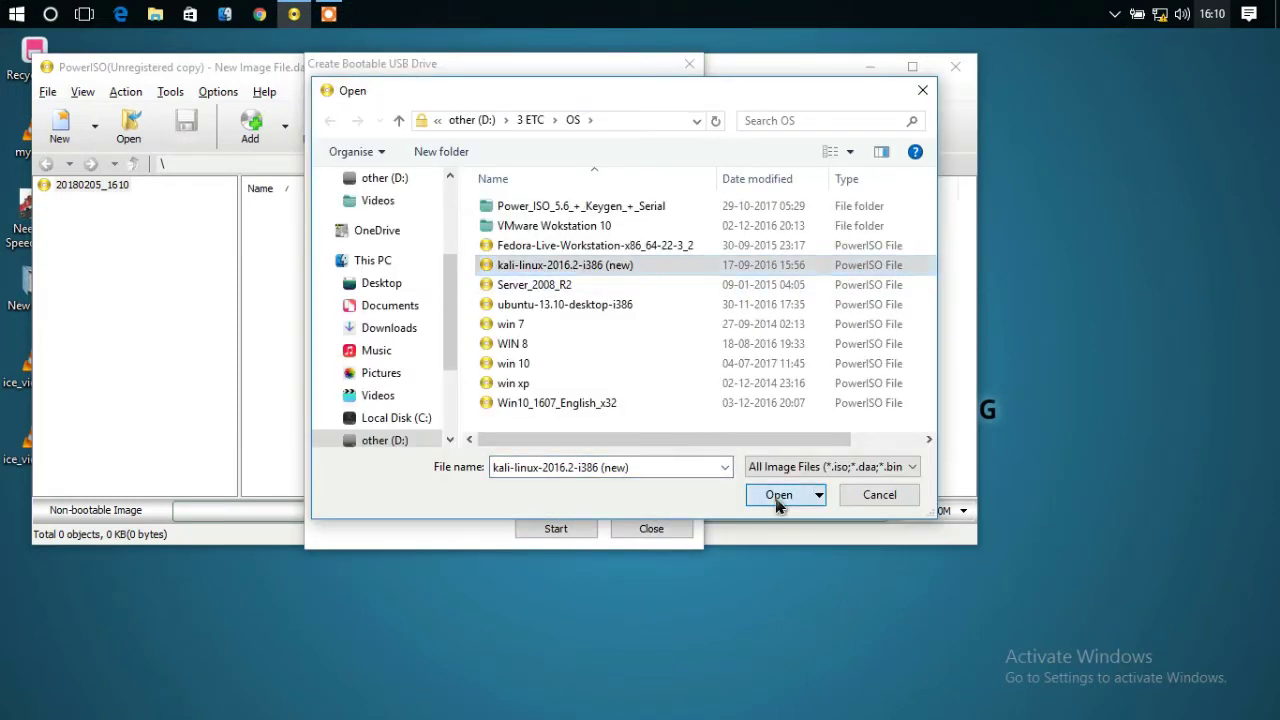
{"action": "left_click", "coordinate": [548, 530]}
{"action": "left_click", "coordinate": [710, 456]}
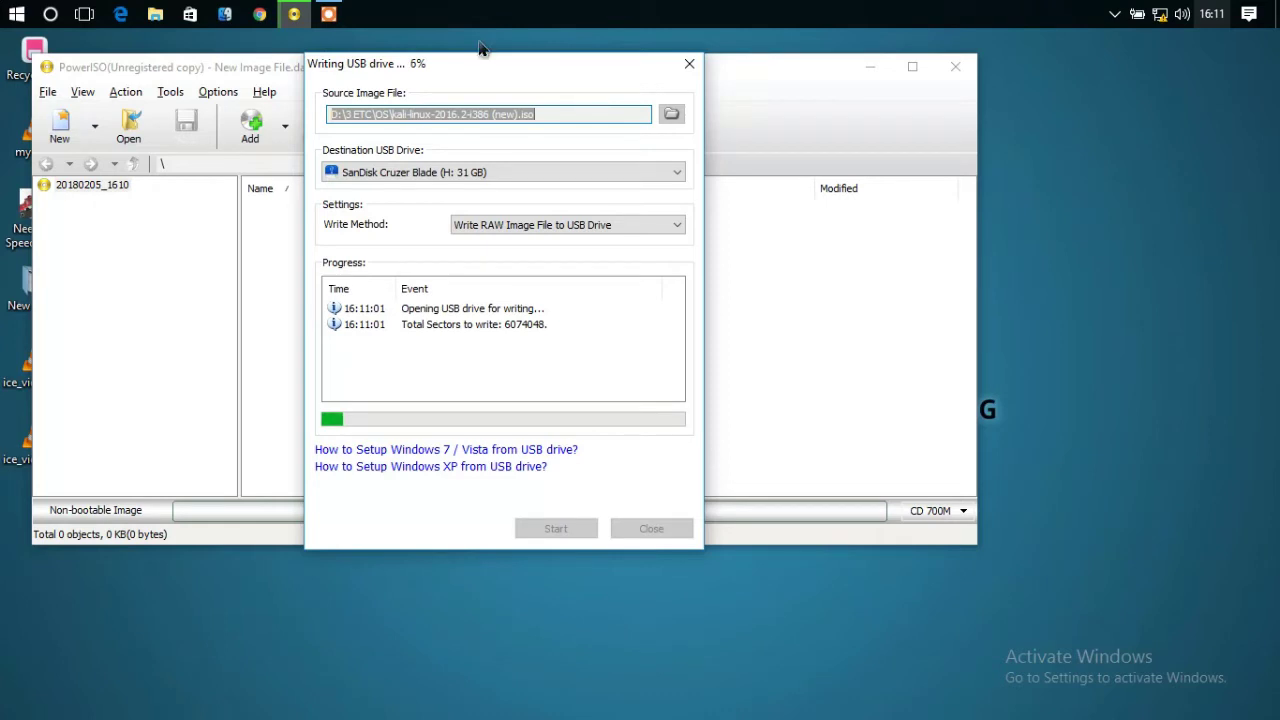
{"action": "left_click", "coordinate": [326, 27]}
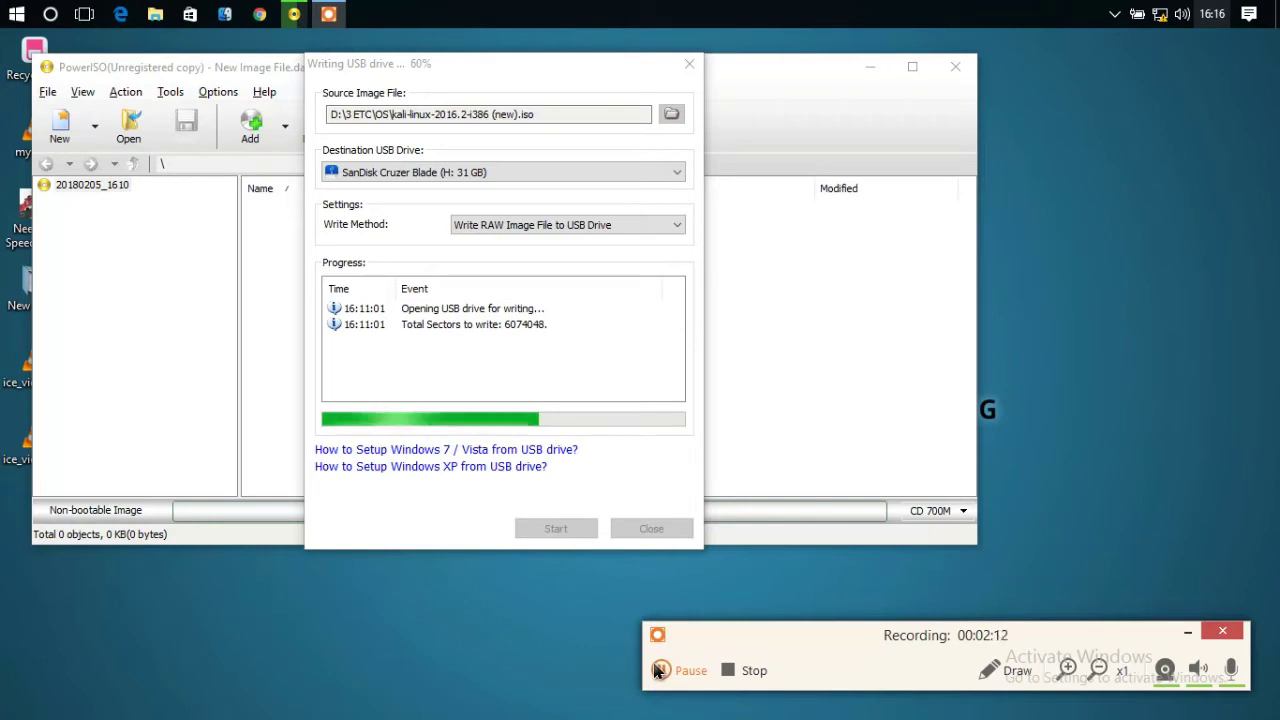
{"action": "left_click", "coordinate": [659, 676]}
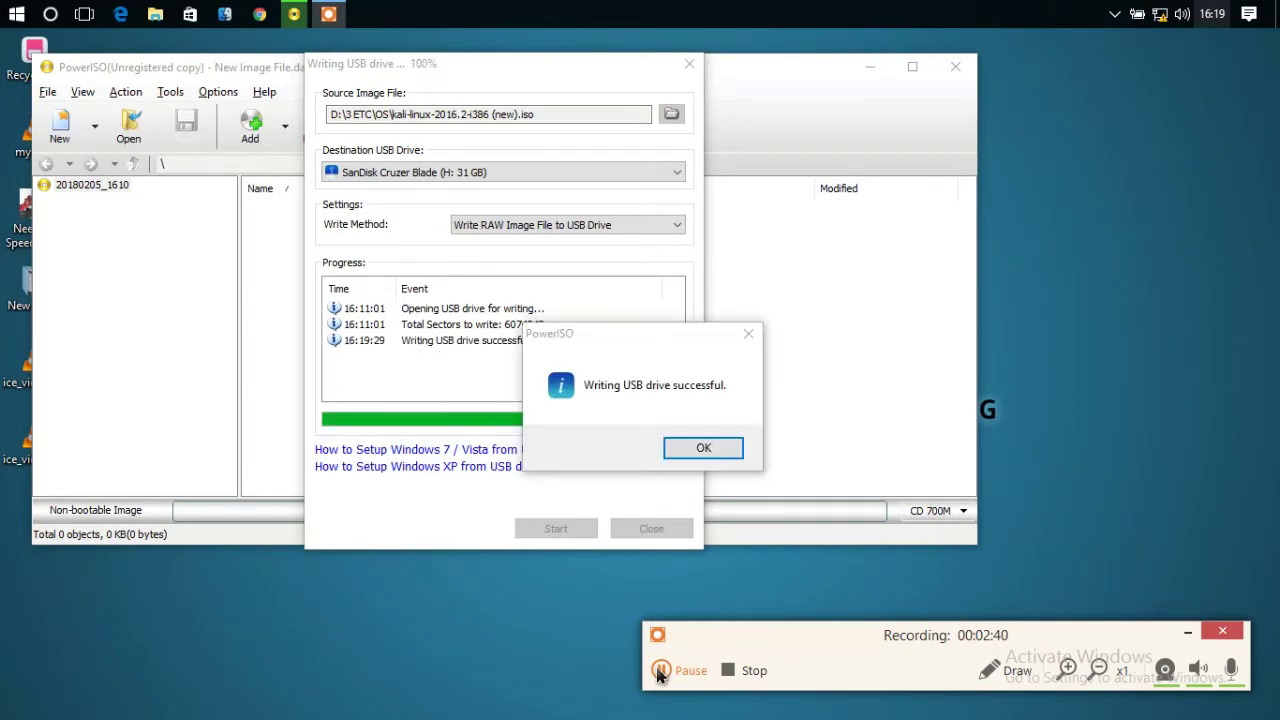
{"action": "left_click", "coordinate": [703, 446]}
Dismiss the finished PowerISO writing window with Escape
{"action": "key", "text": "Escape"}
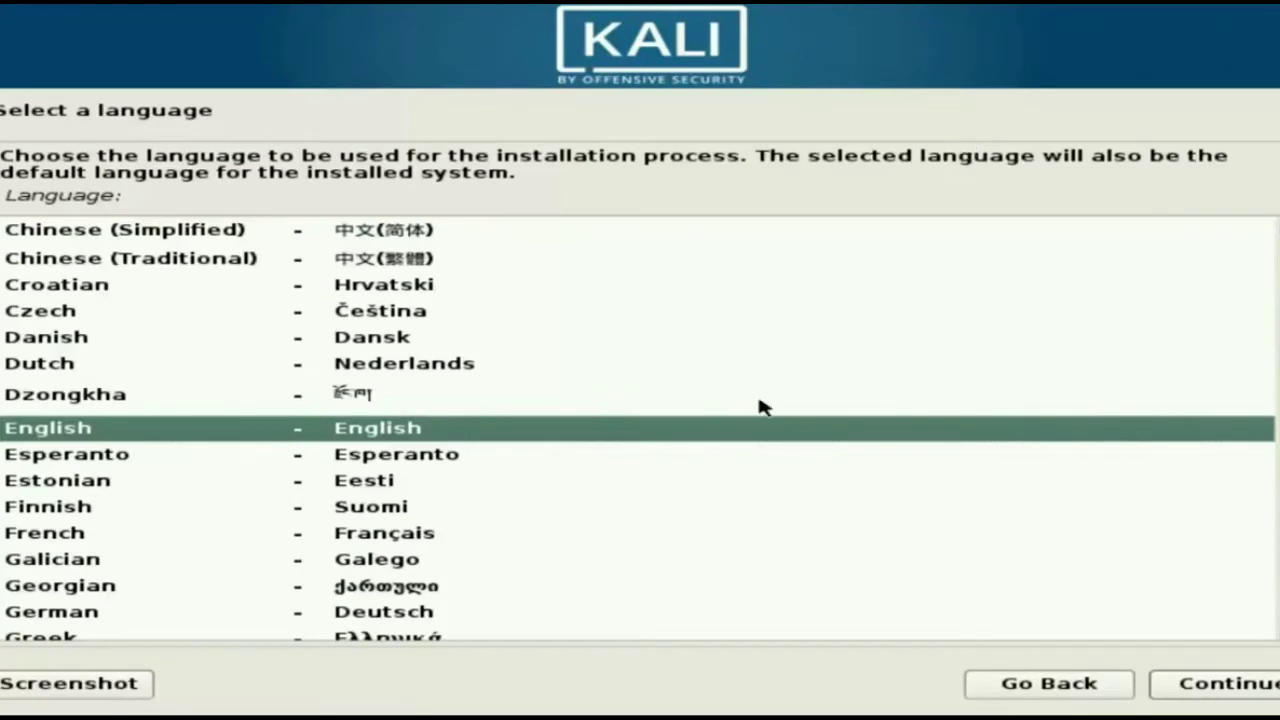
Accept English as the installer language and United States as the location
{"action": "left_click", "coordinate": [1214, 690]}
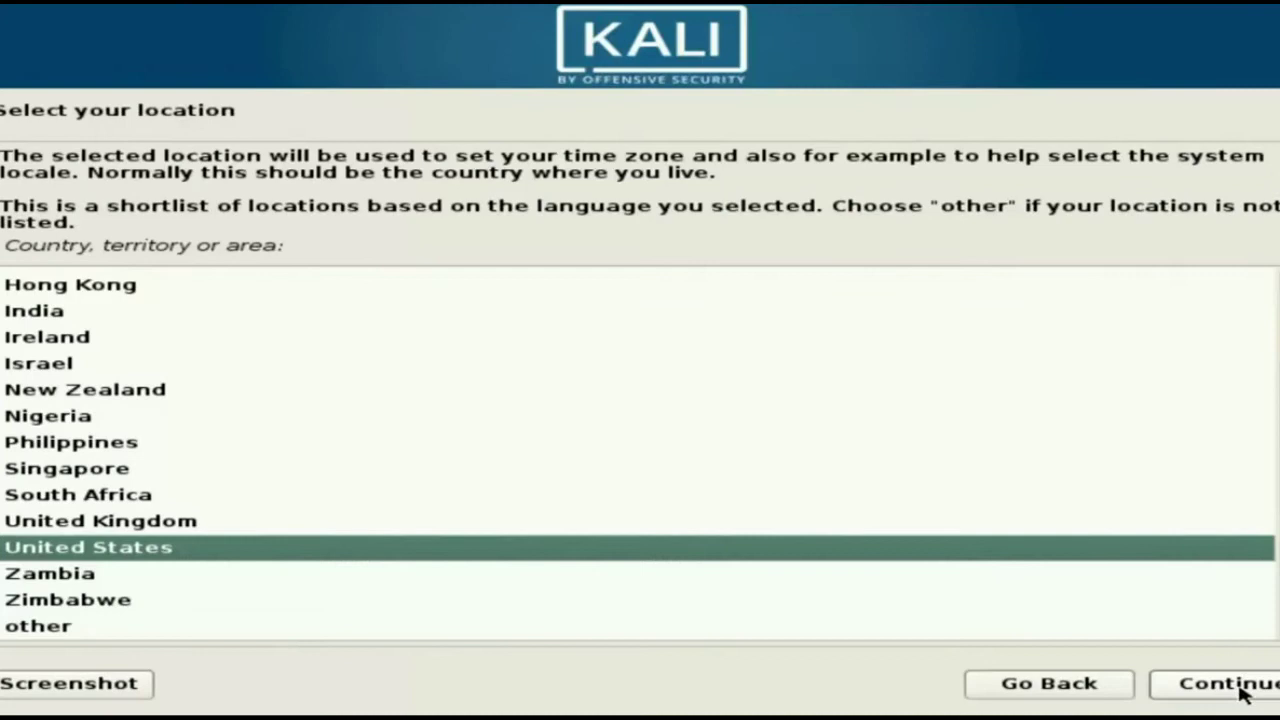
{"action": "left_click", "coordinate": [1239, 688]}
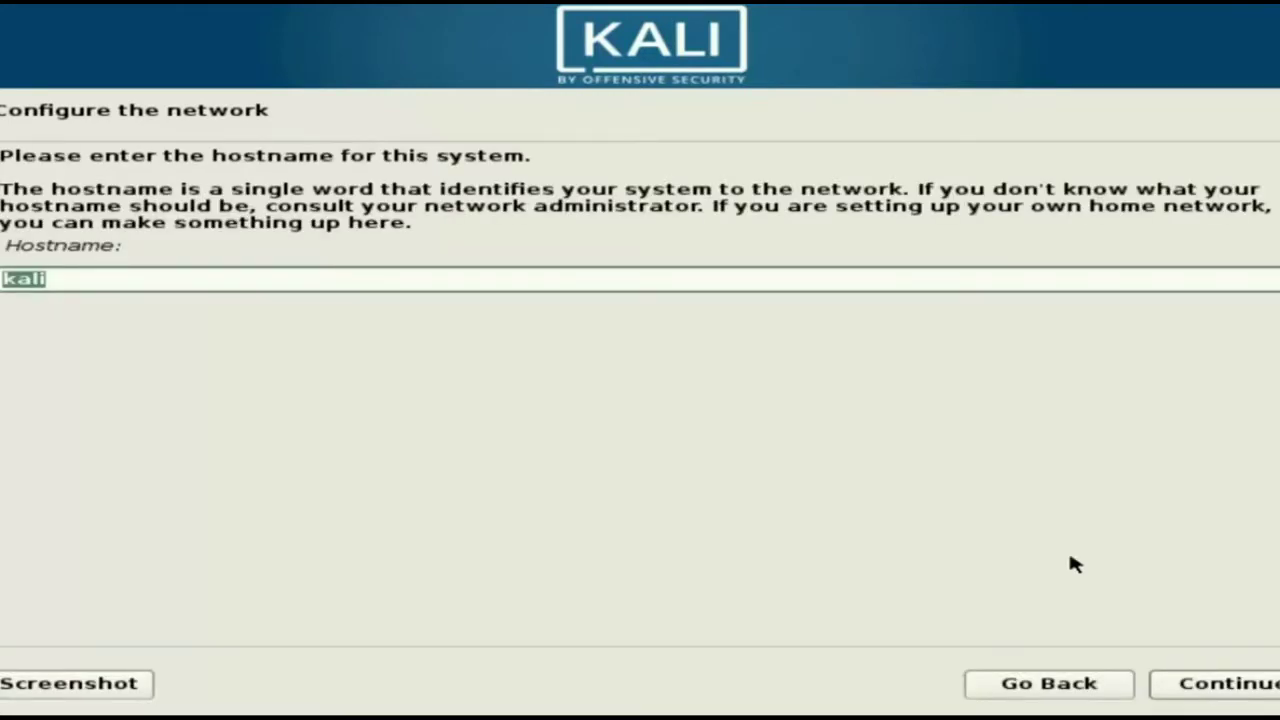
{"action": "left_click", "coordinate": [1238, 686]}
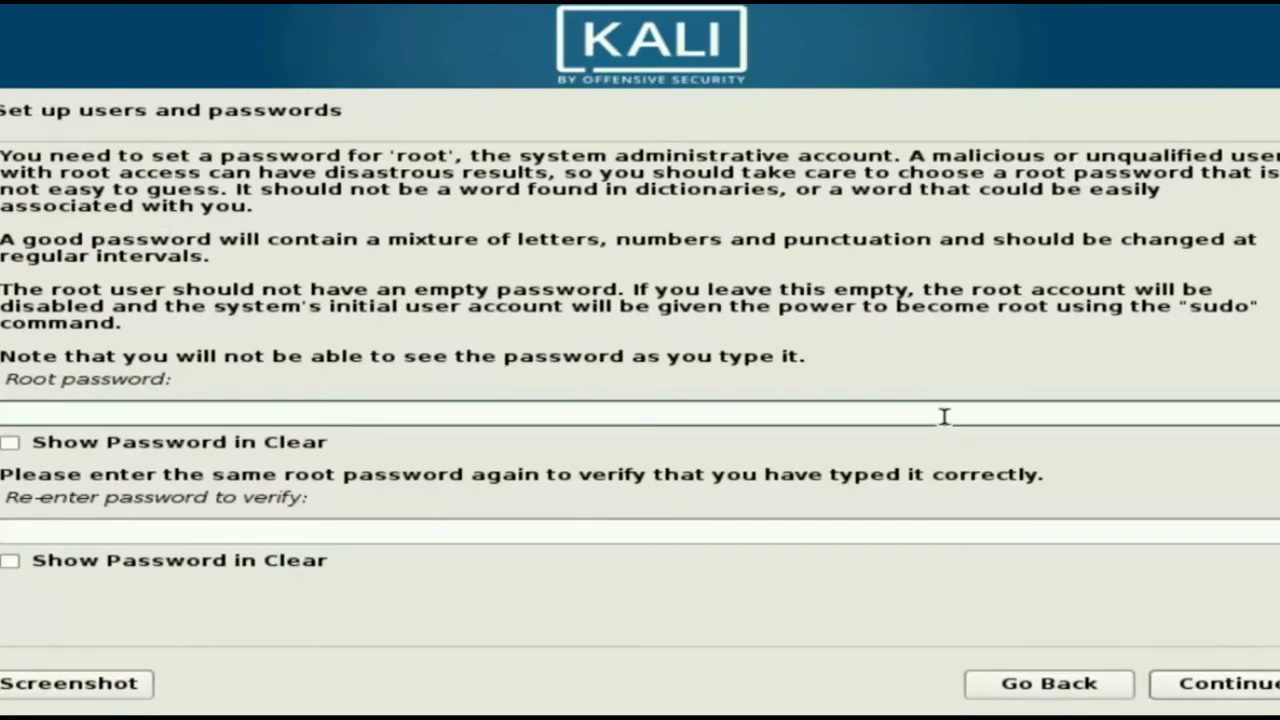
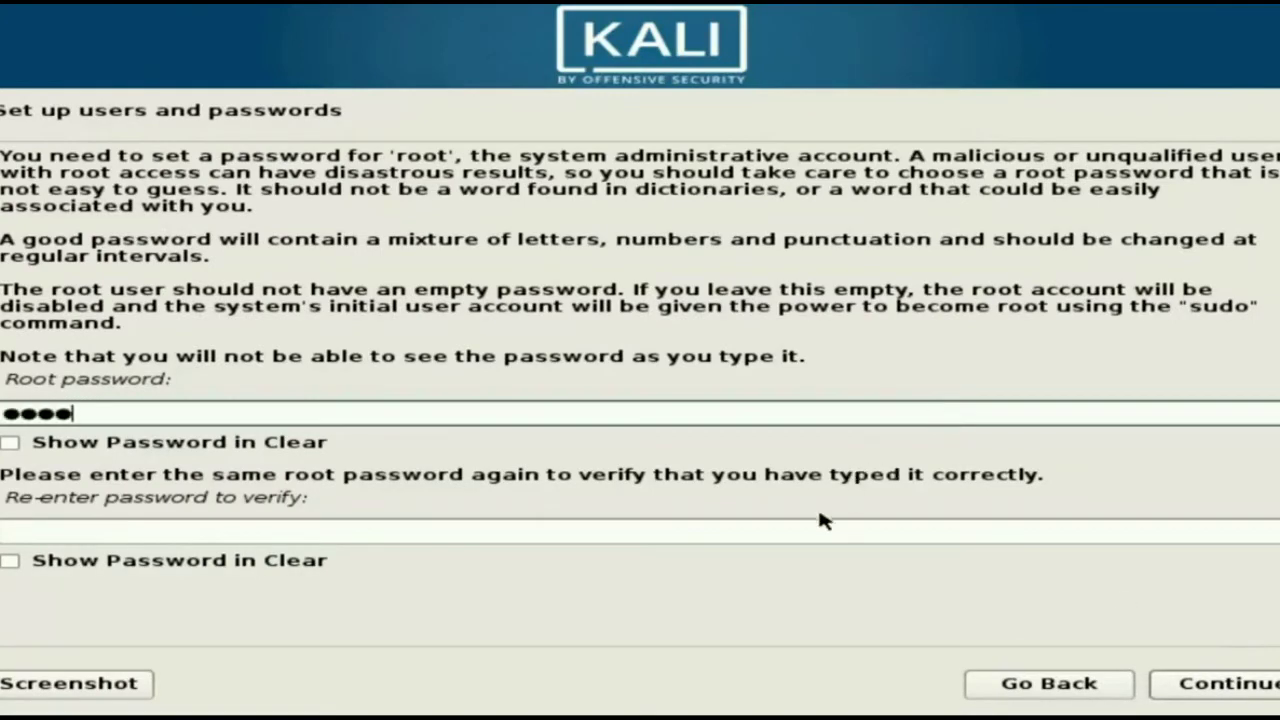
{"action": "left_click", "coordinate": [818, 530]}
{"action": "type", "text": "toor"}
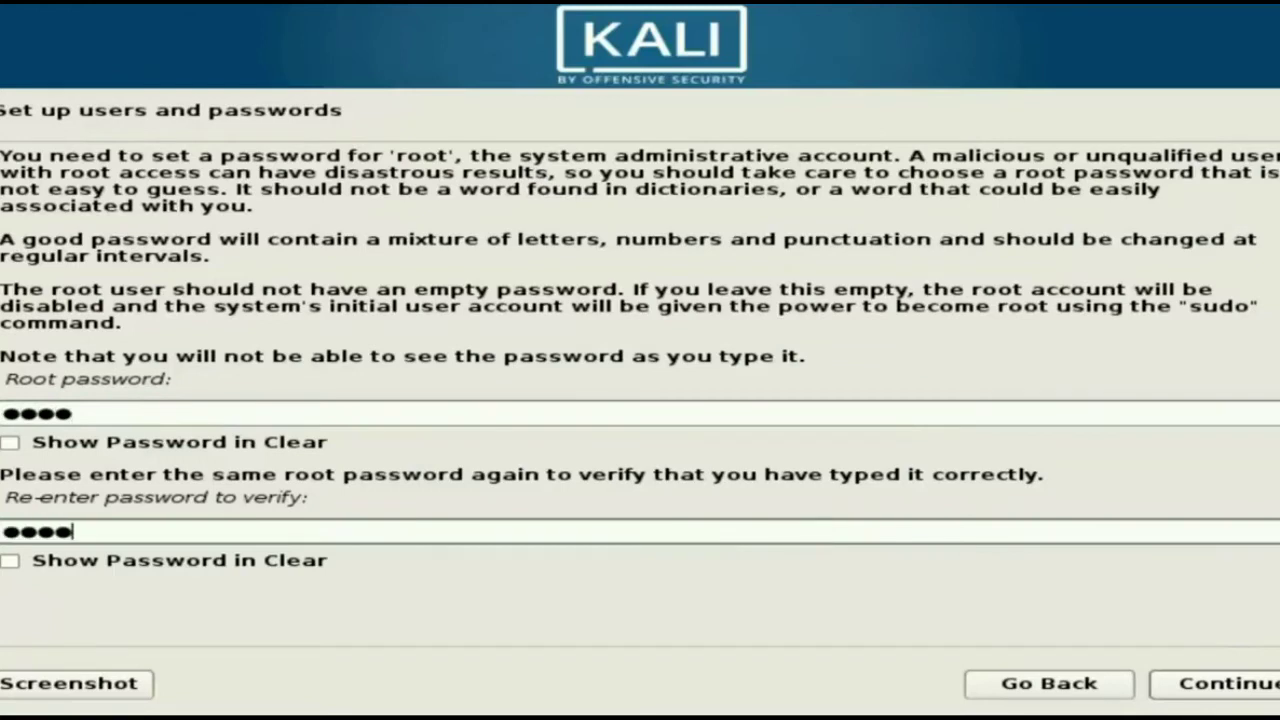
{"action": "left_click", "coordinate": [1190, 684]}
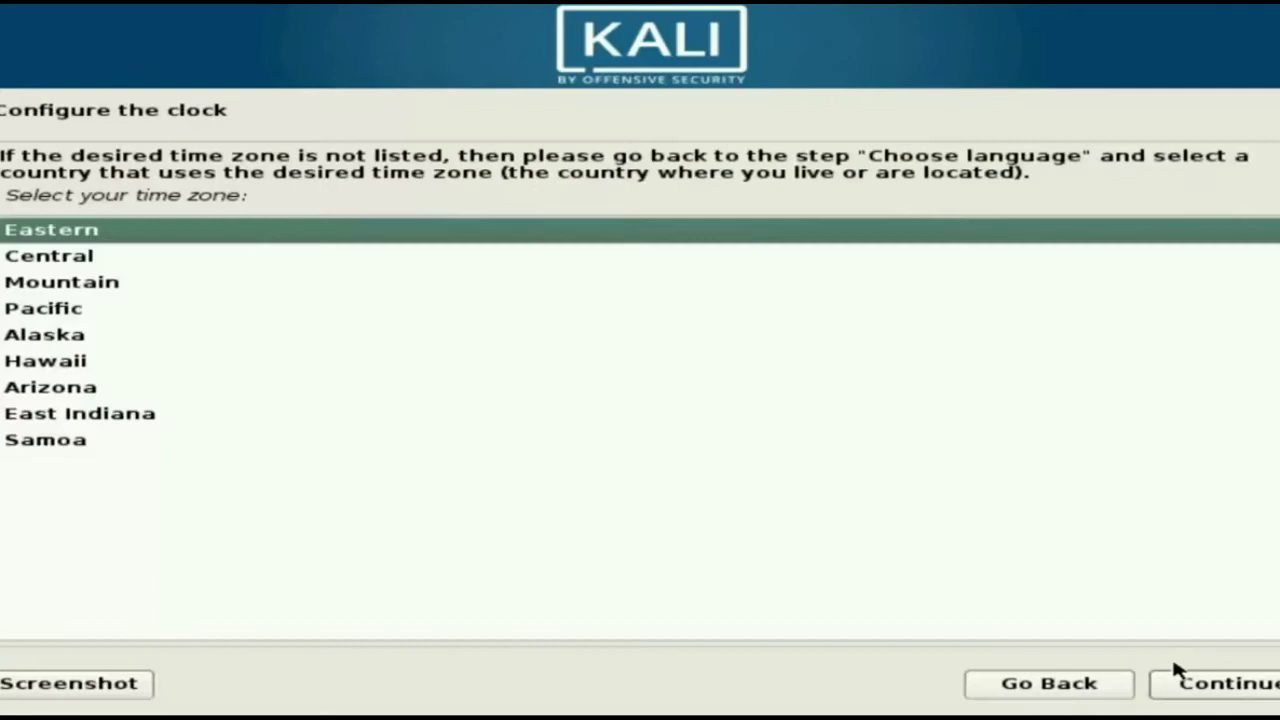
Choose Eastern time, the 17.2 GB SCSI1 (sda) disk, and all files in one partition
{"action": "left_click", "coordinate": [1206, 692]}
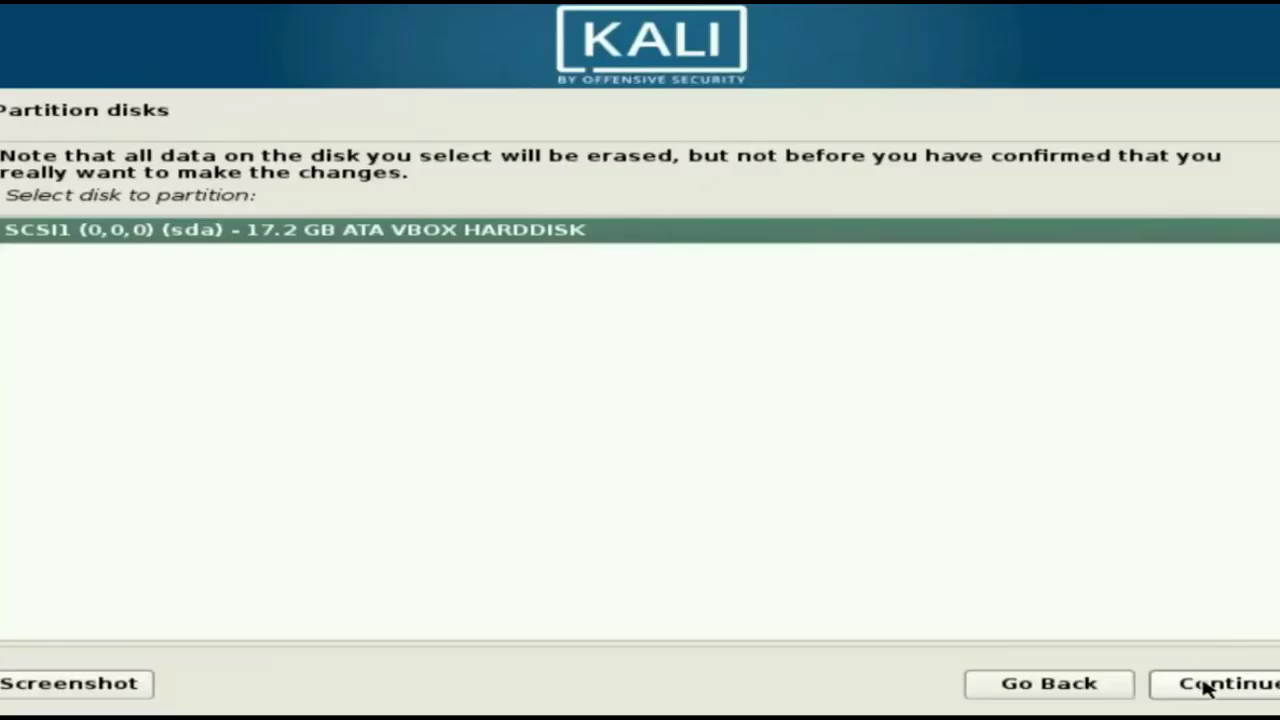
{"action": "left_click", "coordinate": [1205, 686]}
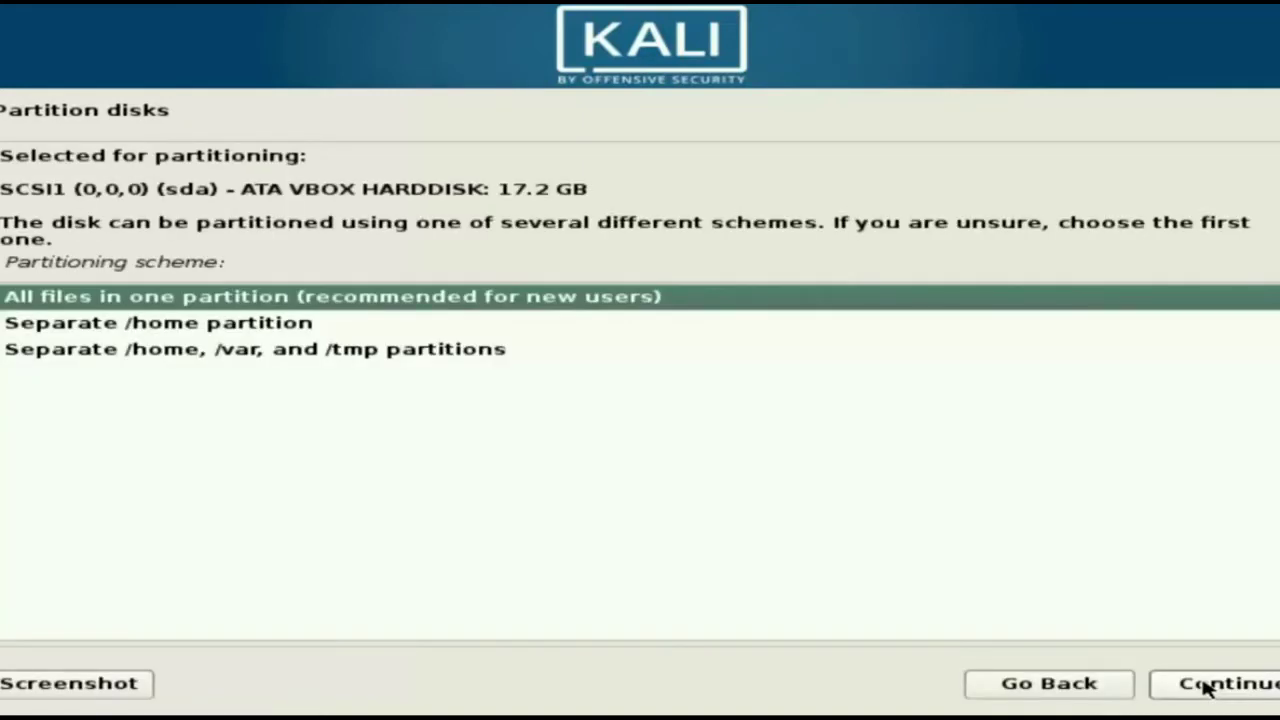
{"action": "left_click", "coordinate": [1205, 686]}
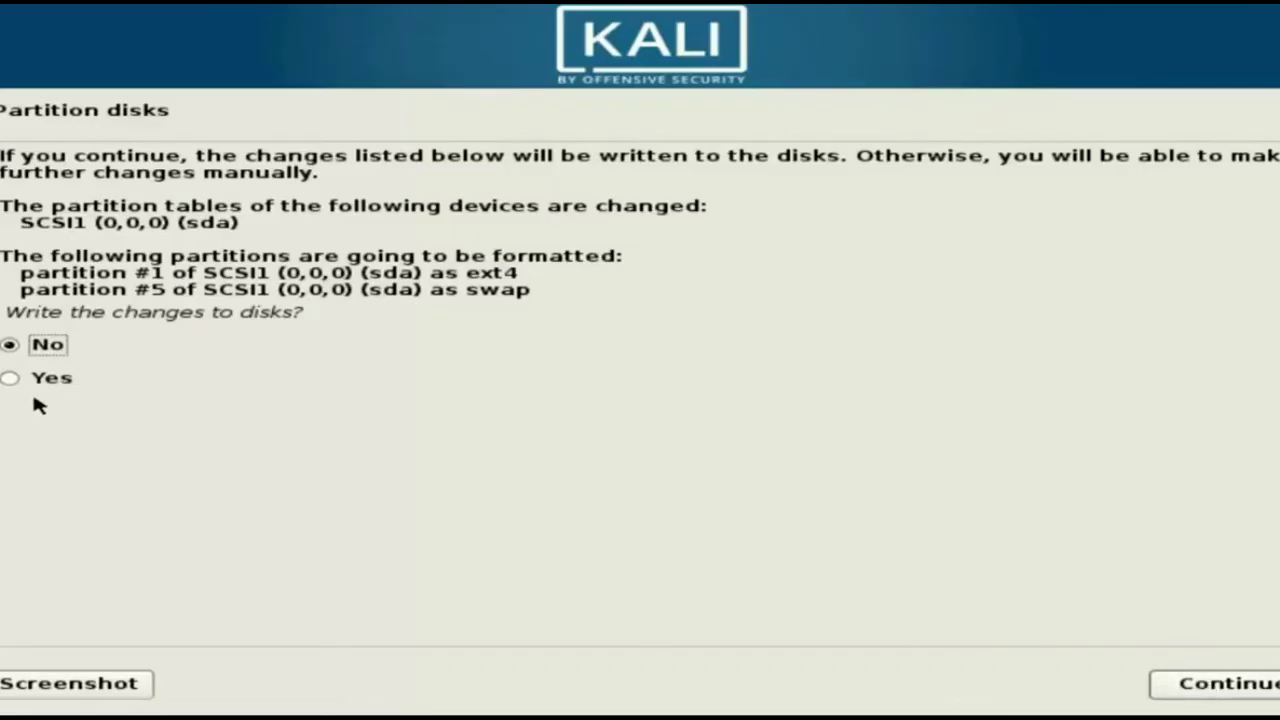
Choose Yes to write the partition changes to disk
{"action": "left_click", "coordinate": [35, 388]}
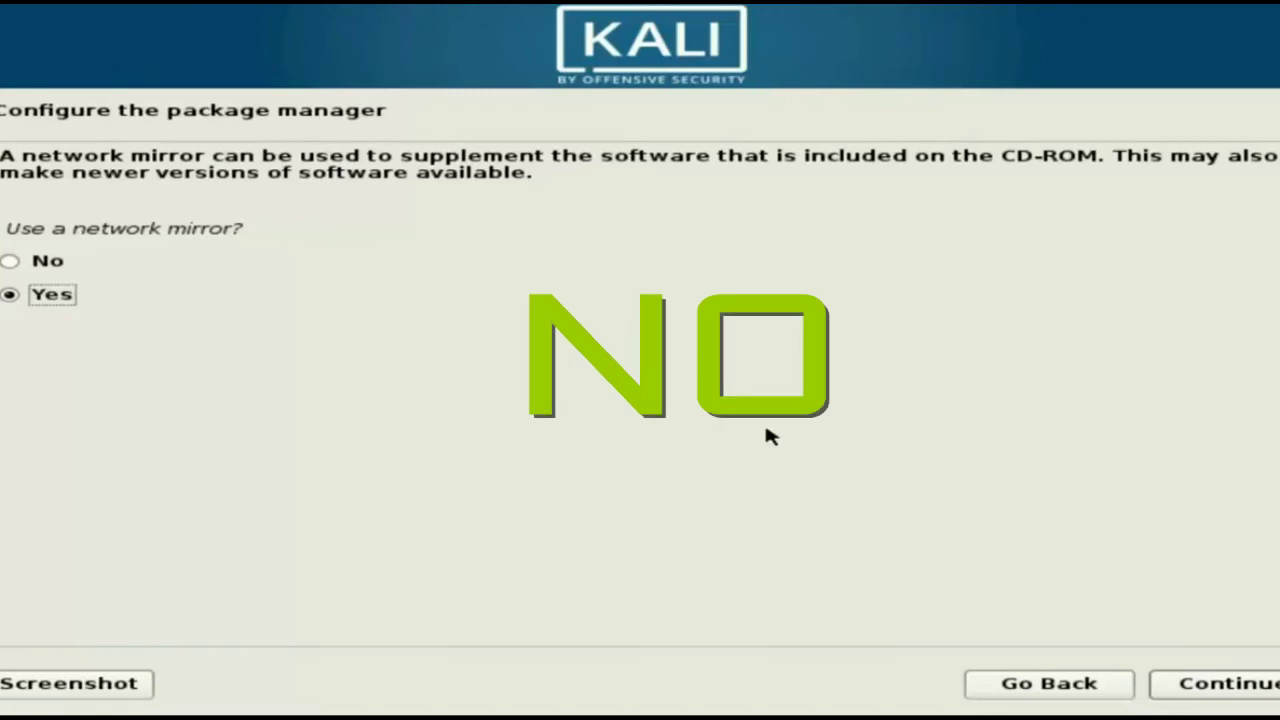
Answer No to using a network mirror so installation continues to the GRUB prompt
{"action": "key", "text": "Up"}
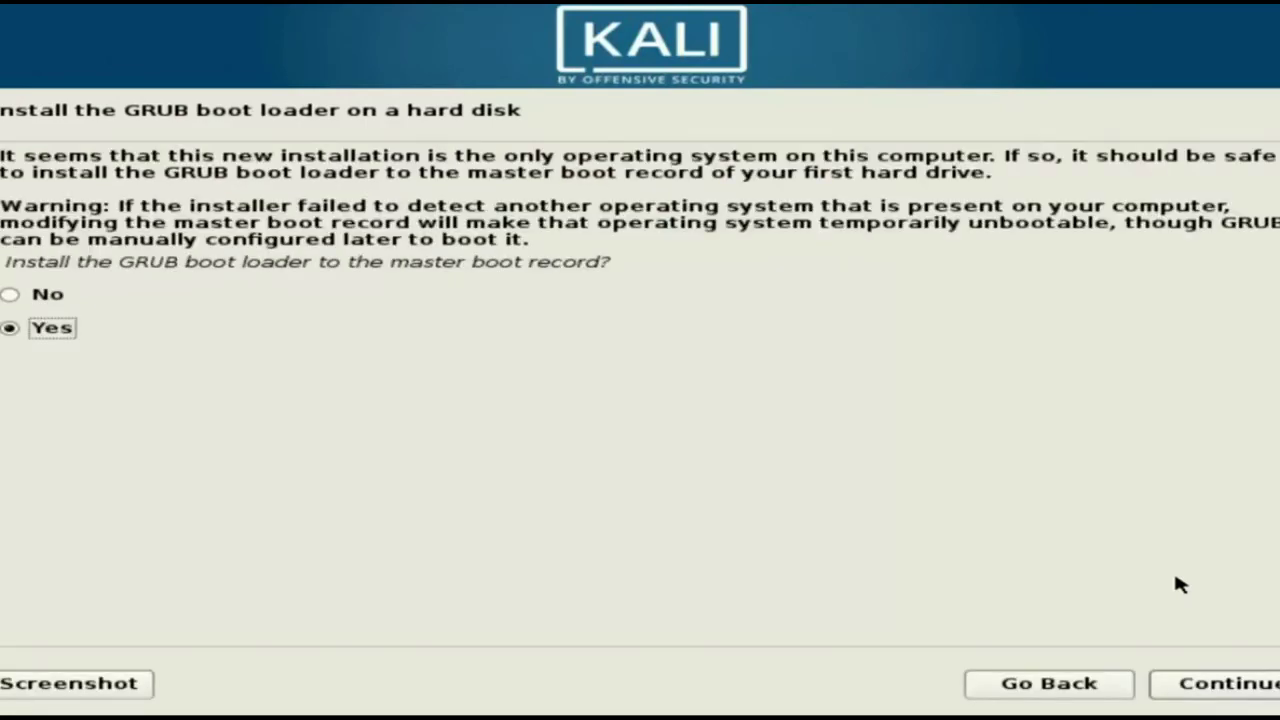
Confirm GRUB installation to the master boot record and choose /dev/sda as its device
{"action": "left_click", "coordinate": [1250, 684]}
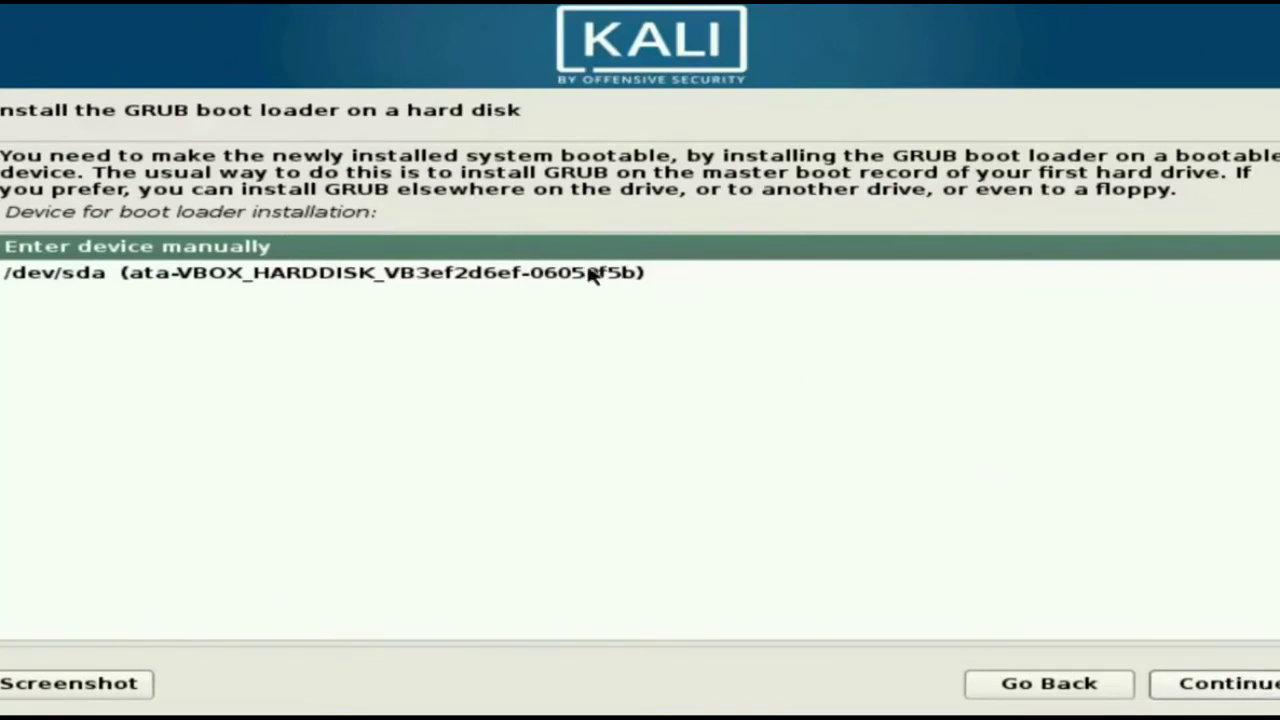
{"action": "left_click", "coordinate": [592, 274]}
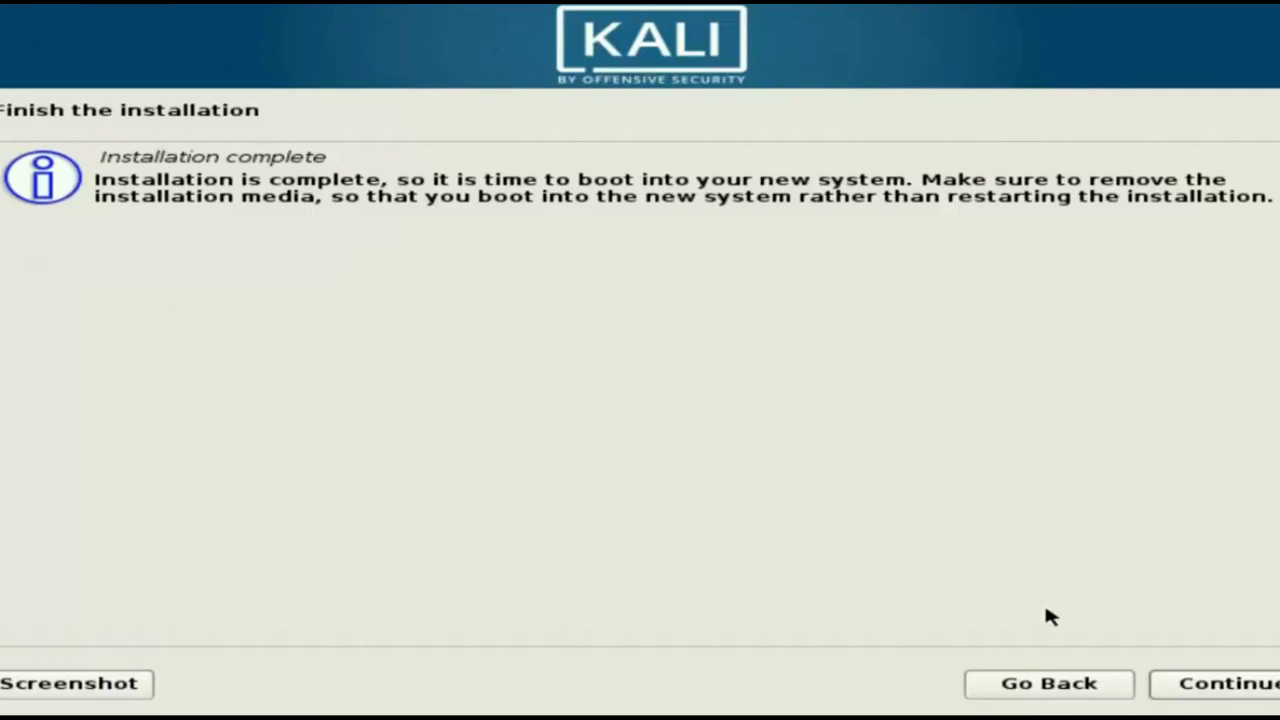
Continue past the Installation complete notice to leave the Kali installer
{"action": "left_click", "coordinate": [1231, 683]}
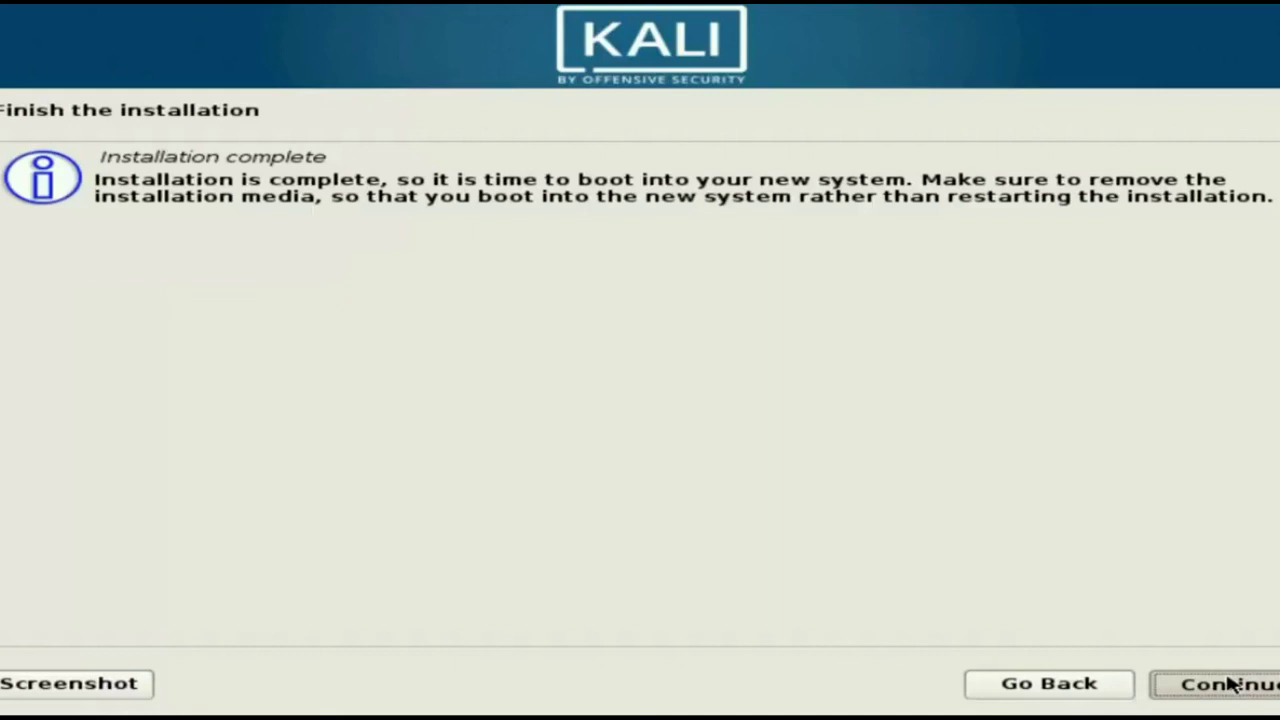